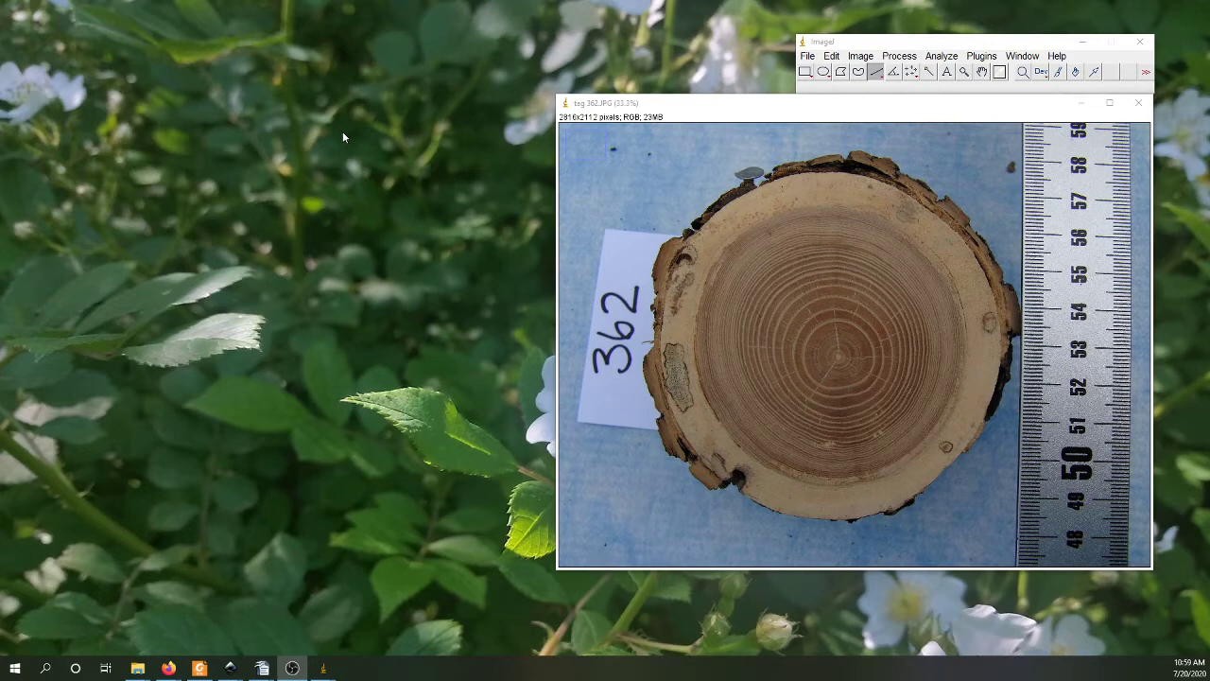
pyautogui.click(808, 57)
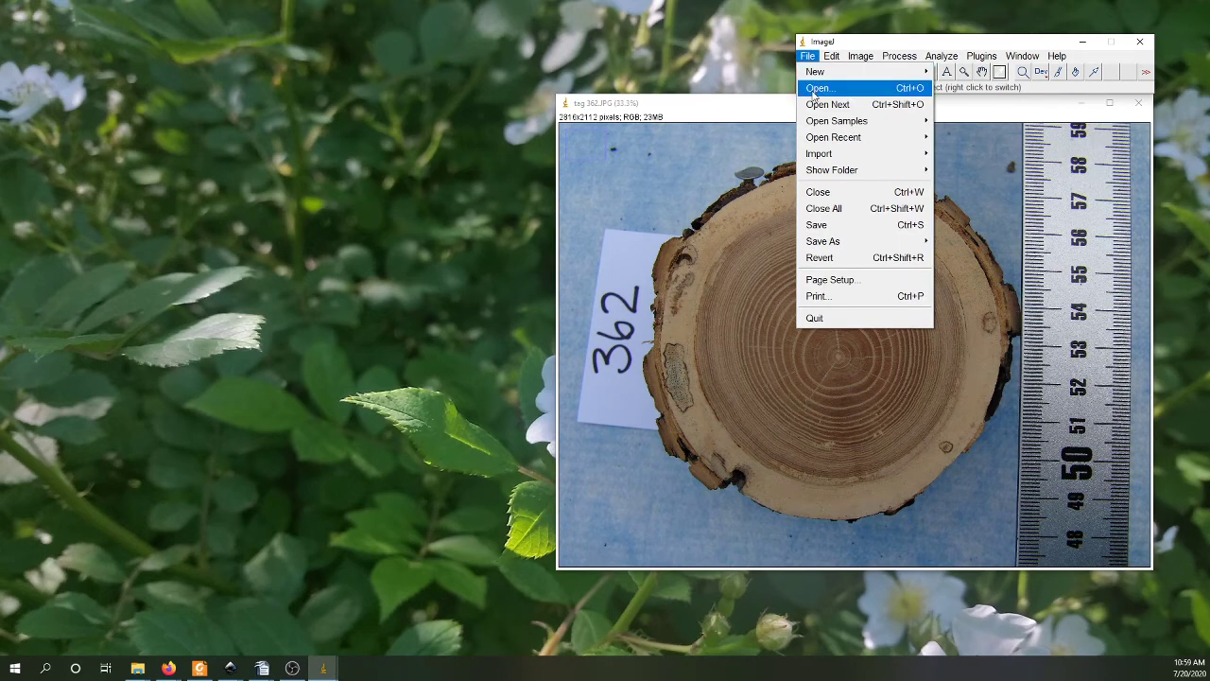
pyautogui.click(809, 57)
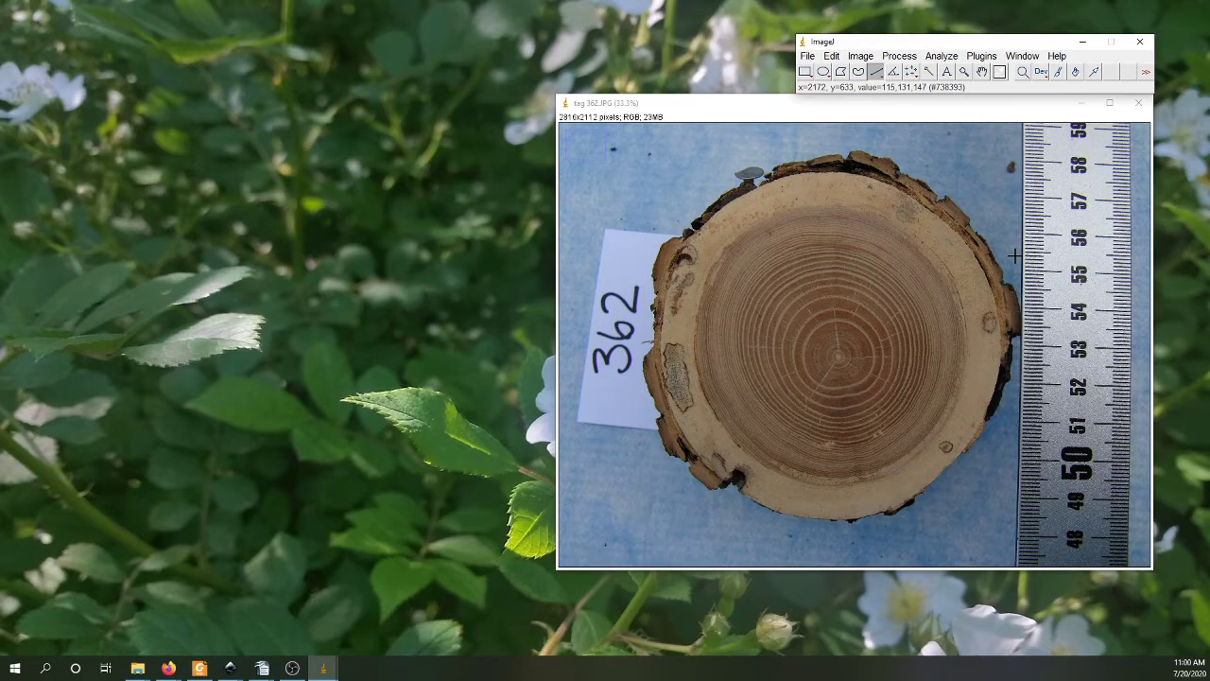
pyautogui.click(942, 57)
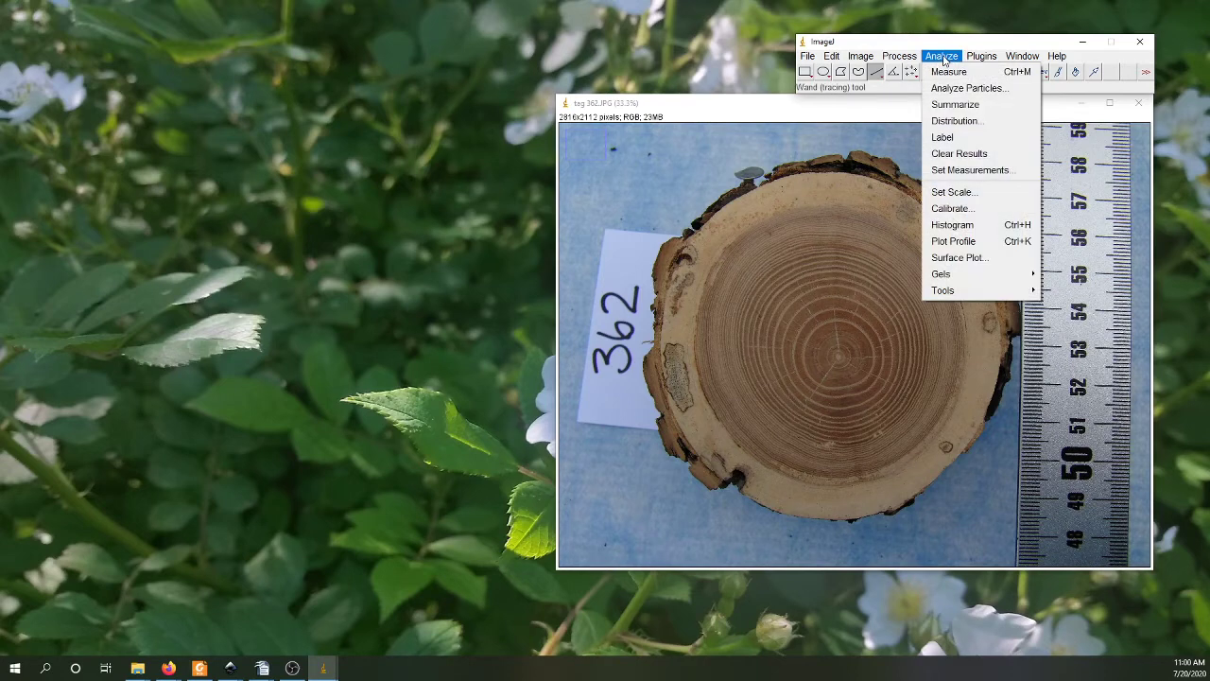
pyautogui.click(959, 192)
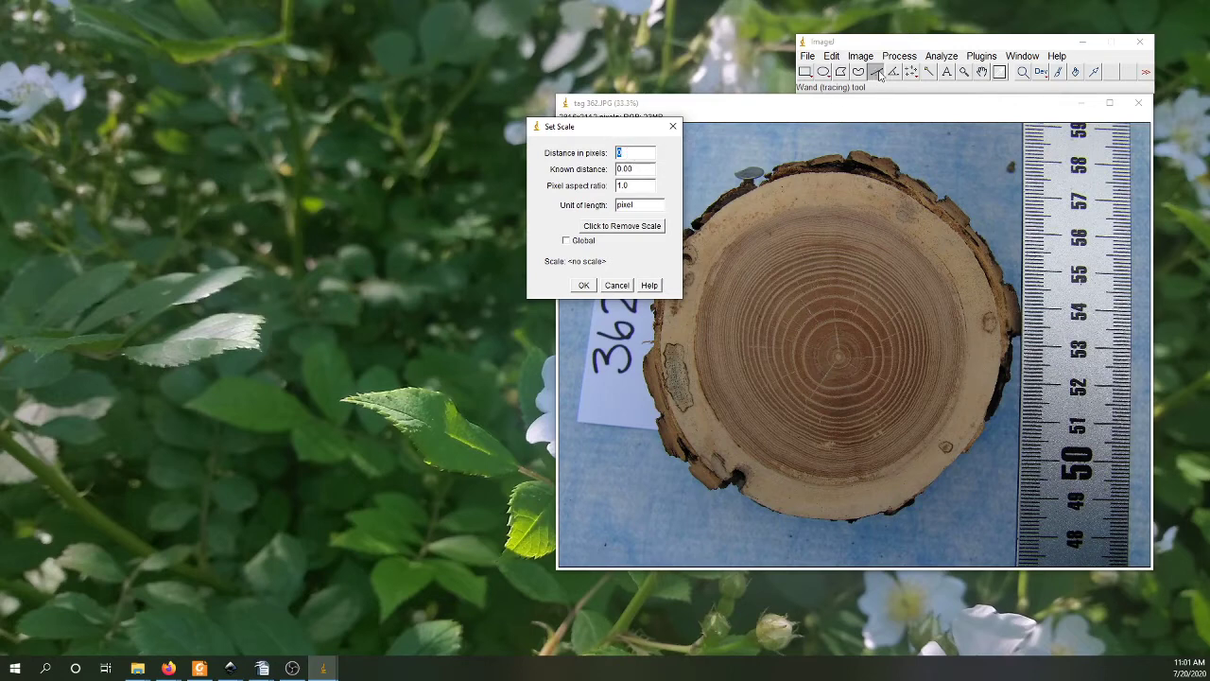
pyautogui.click(1026, 250)
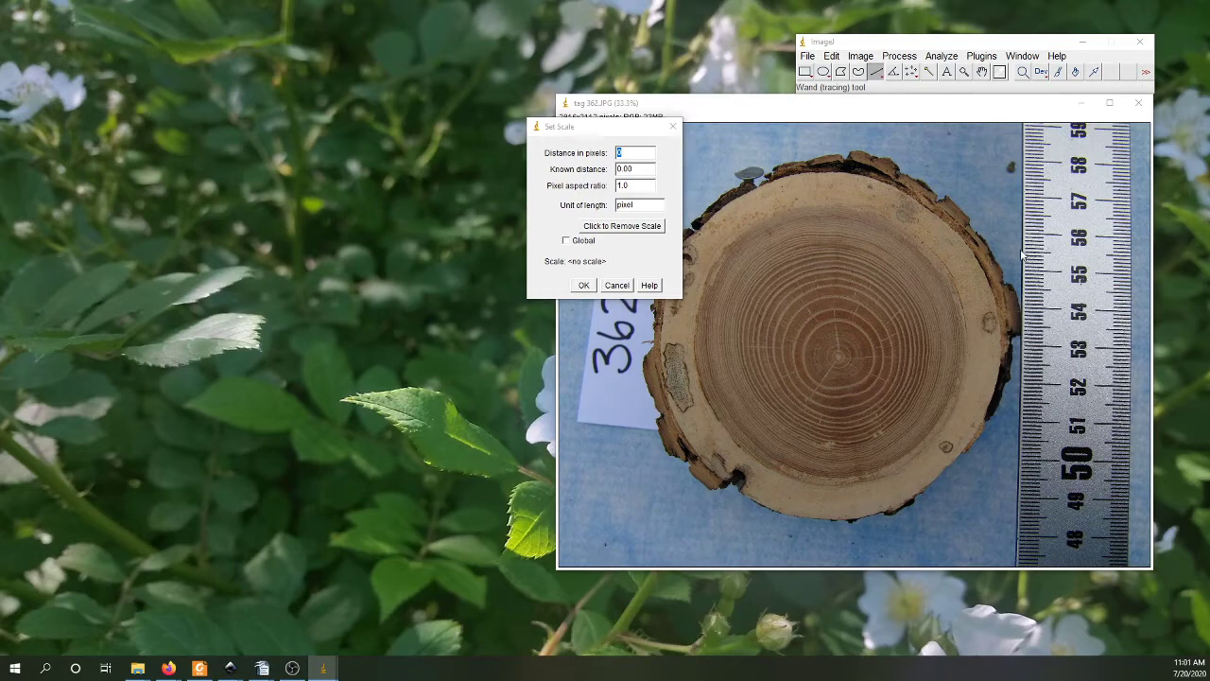
pyautogui.click(618, 286)
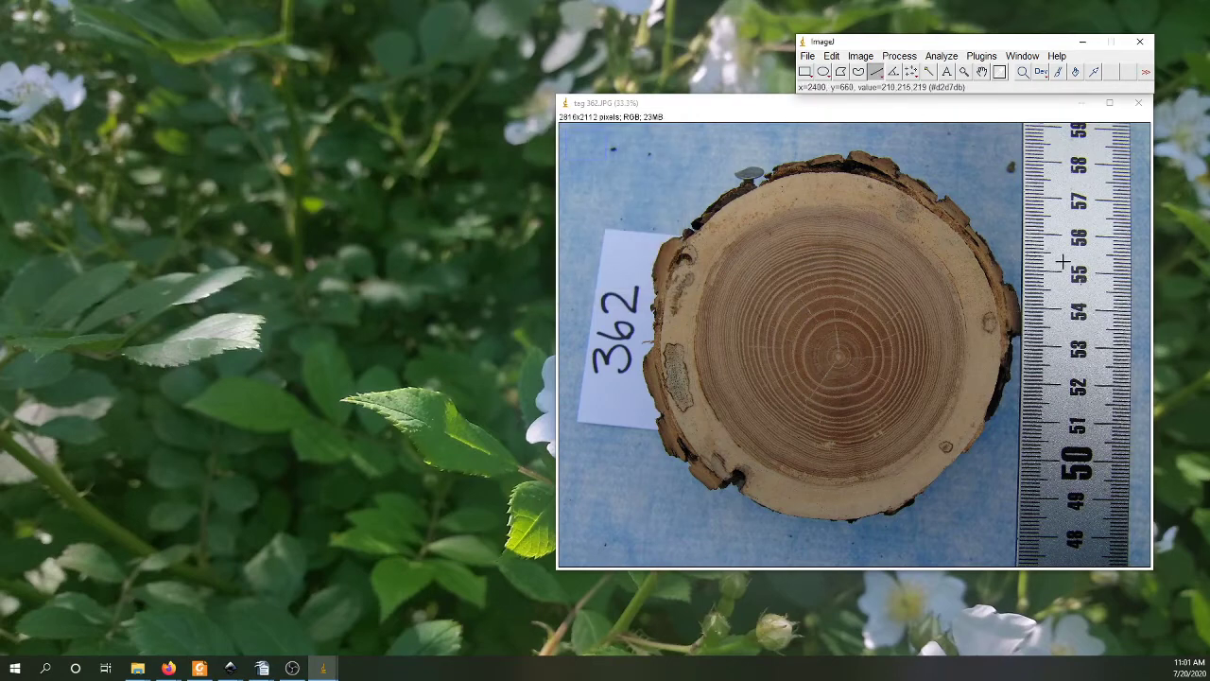
# Step: Draw a straight line about 175 pixels long along the ruler's edge from the 57 mark to the 56 mark
pyautogui.press('+')
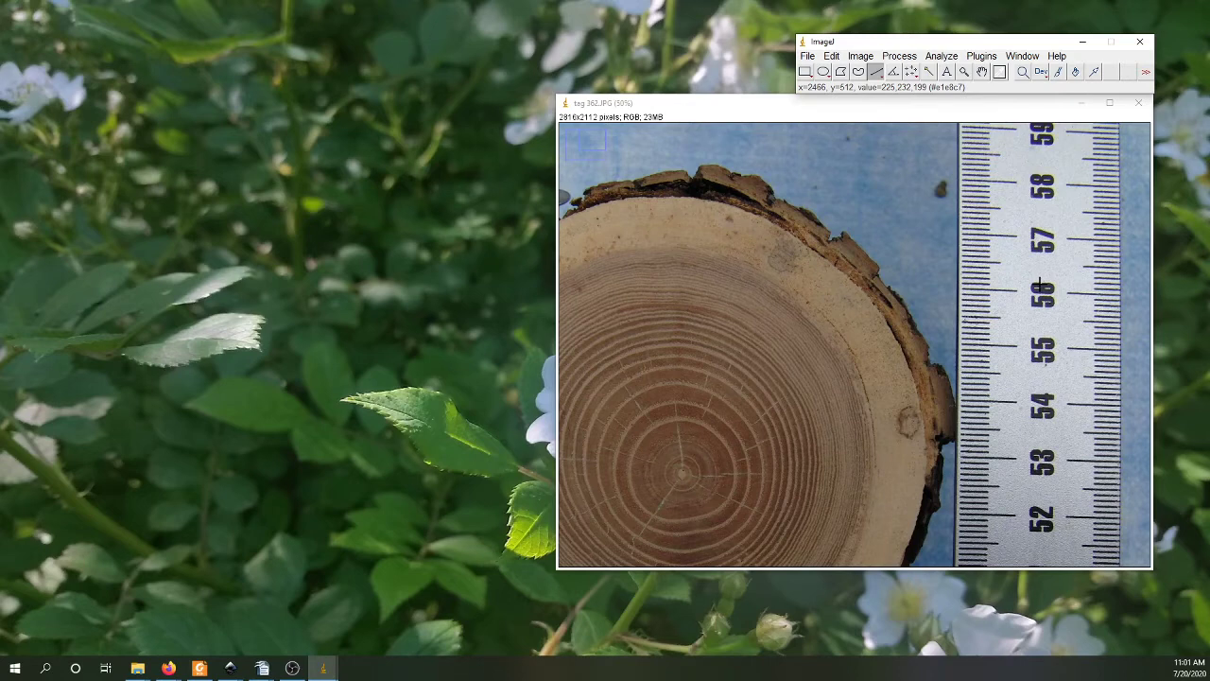
pyautogui.press('+')
pyautogui.press('+')
pyautogui.press('+')
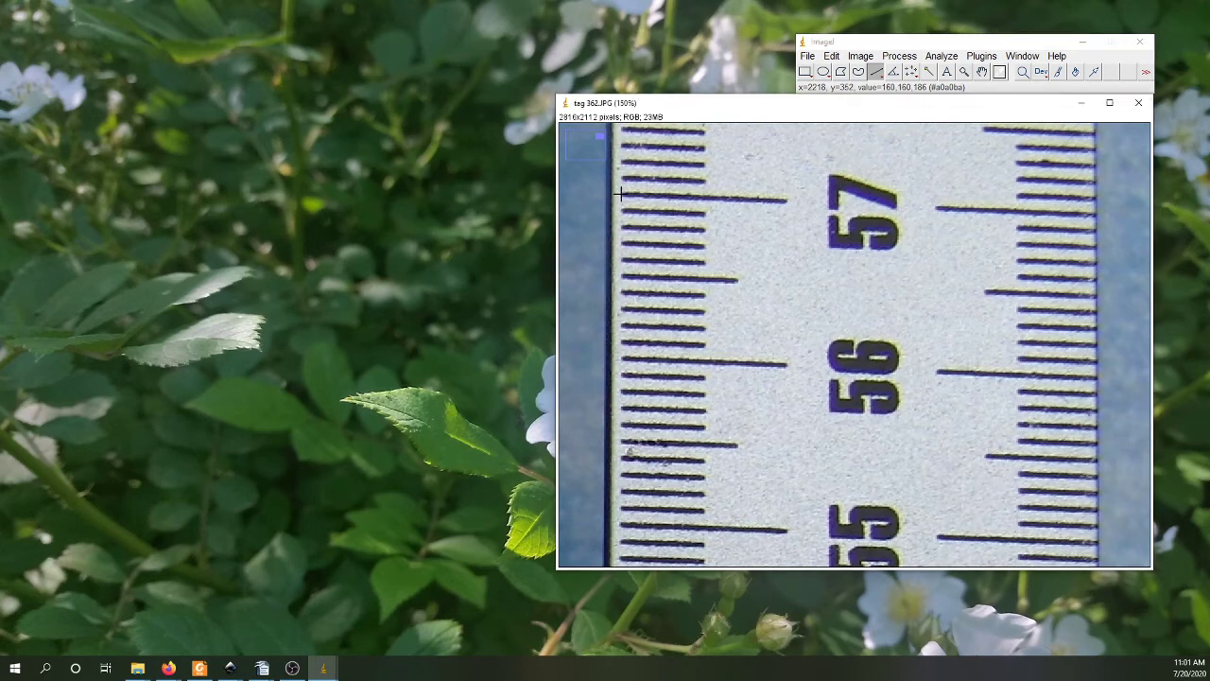
pyautogui.moveTo(619, 194); pyautogui.dragTo(619, 358)
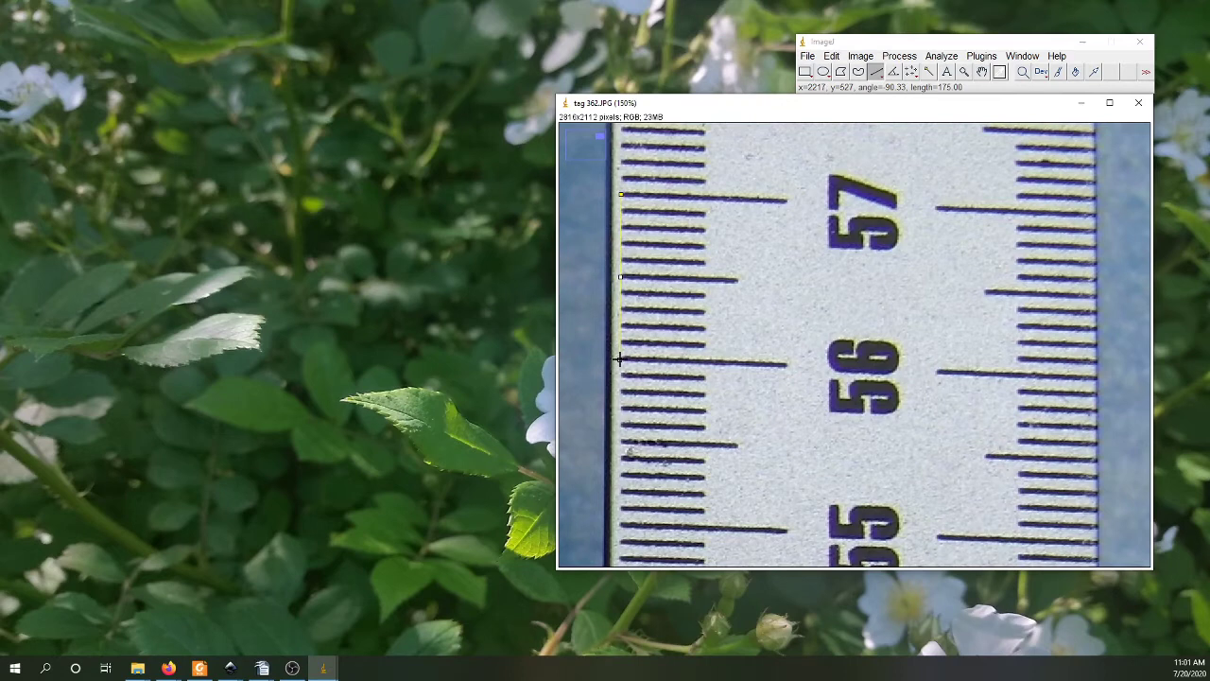
pyautogui.moveTo(619, 358); pyautogui.dragTo(619, 359)
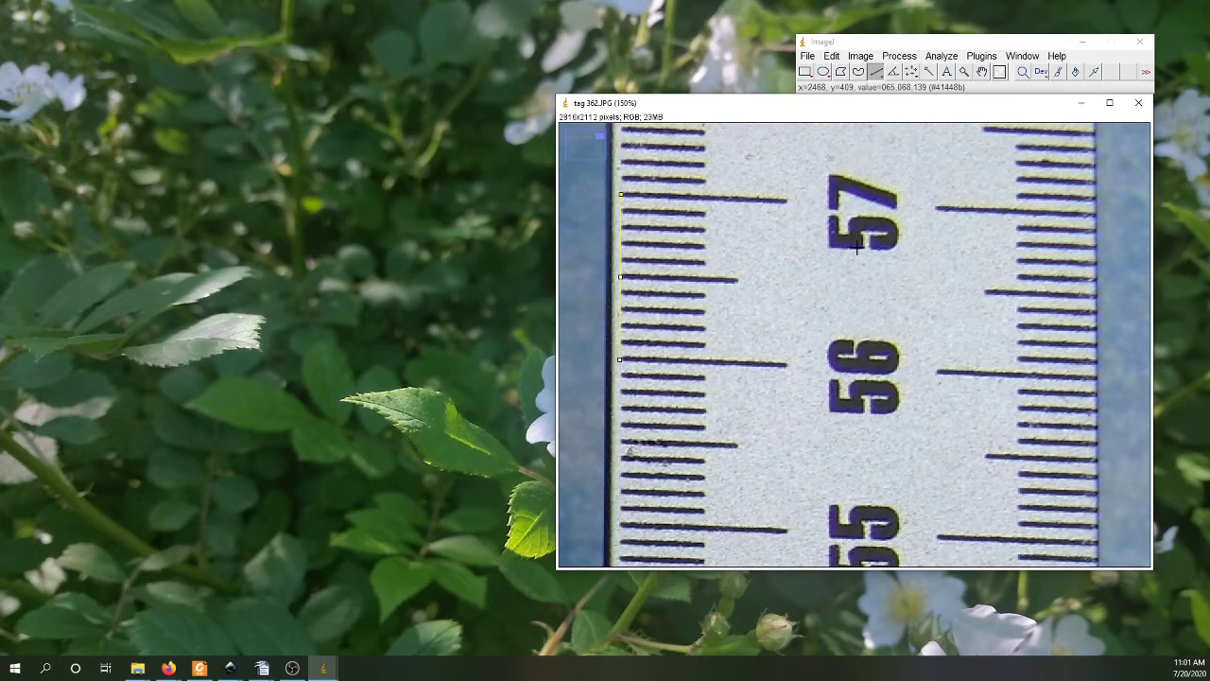
# Step: Set the image scale from the drawn line, with a known distance of 1 and cm as the unit of length
pyautogui.press('-')
pyautogui.press('-')
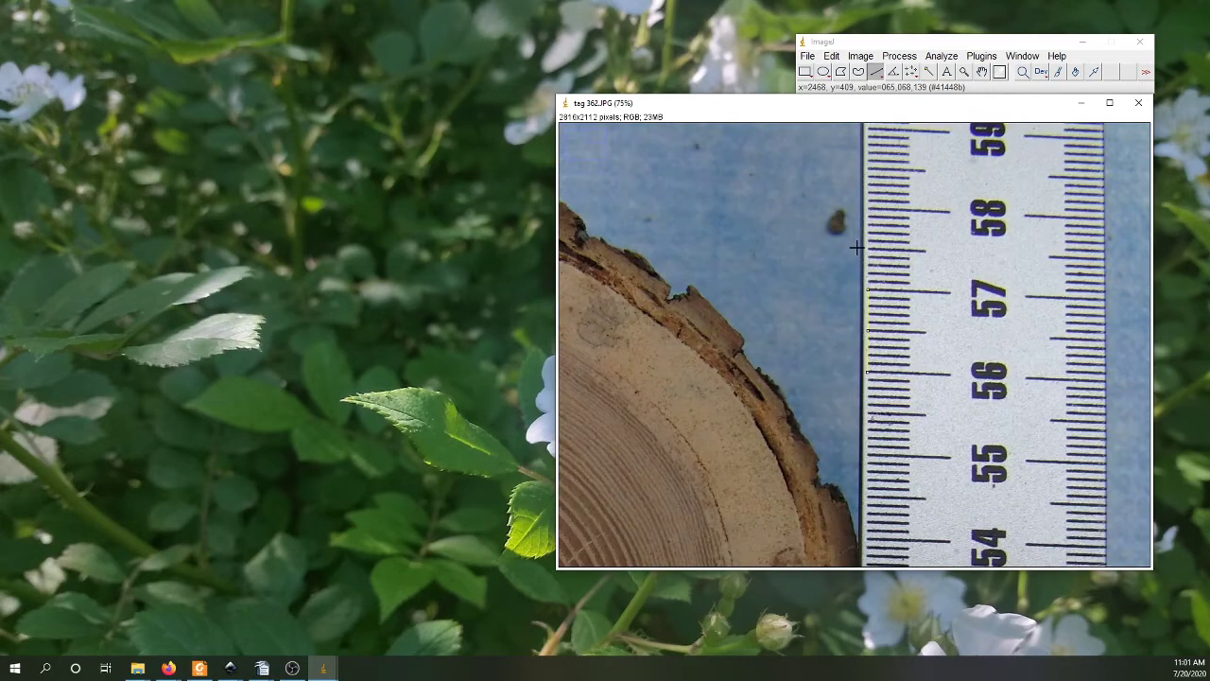
pyautogui.press('-')
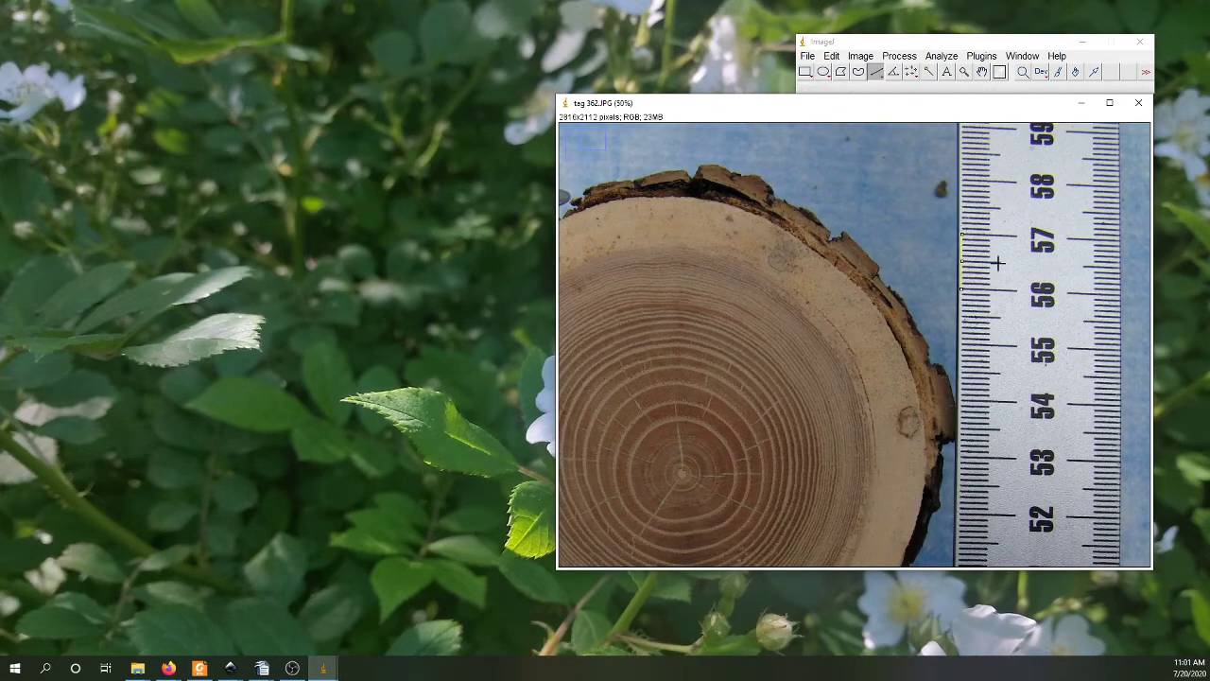
pyautogui.click(947, 57)
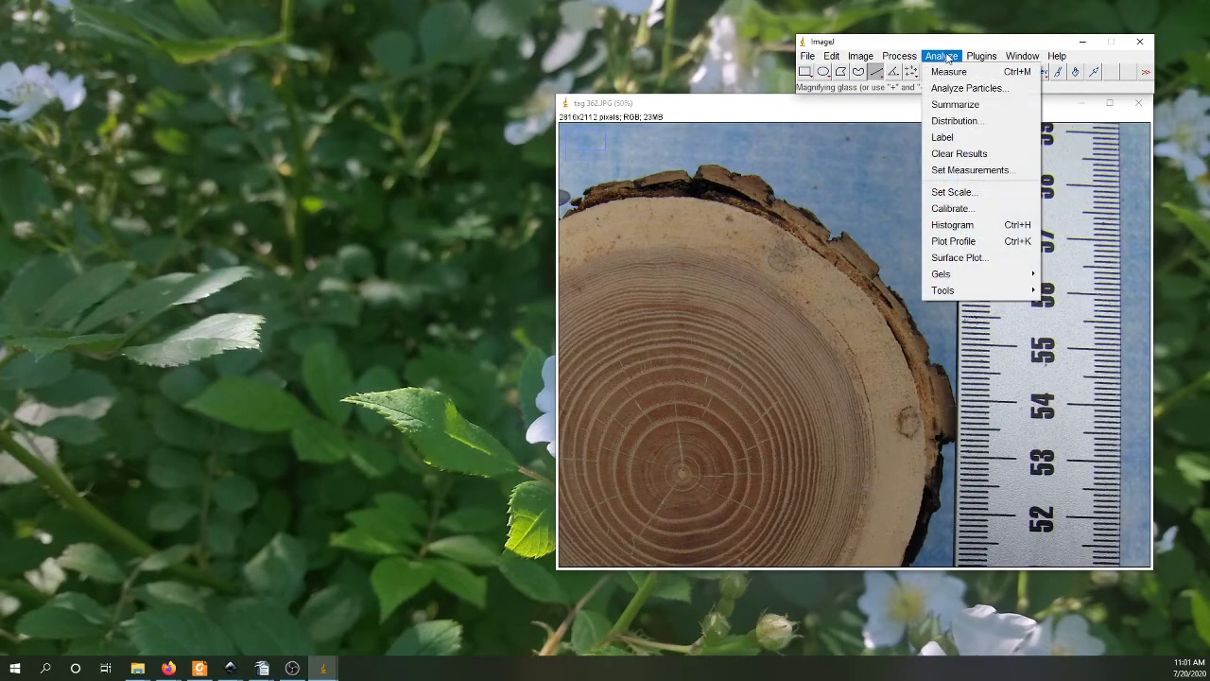
pyautogui.click(944, 191)
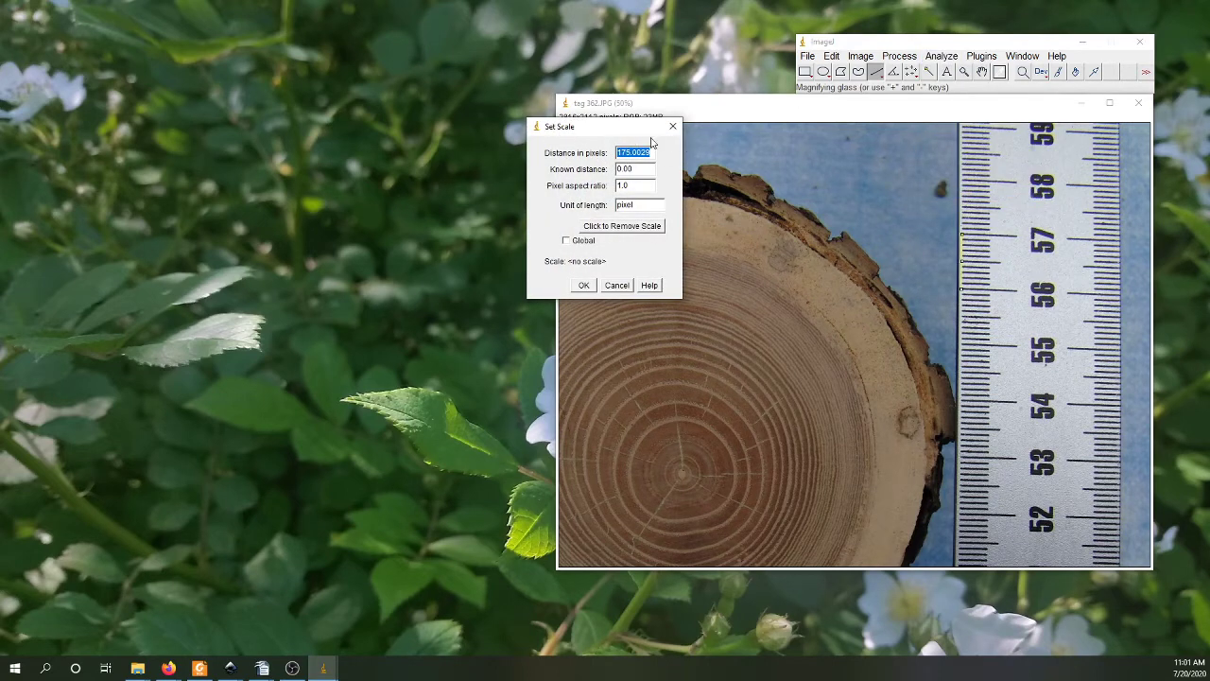
pyautogui.moveTo(649, 169); pyautogui.dragTo(609, 173)
pyautogui.write('1')
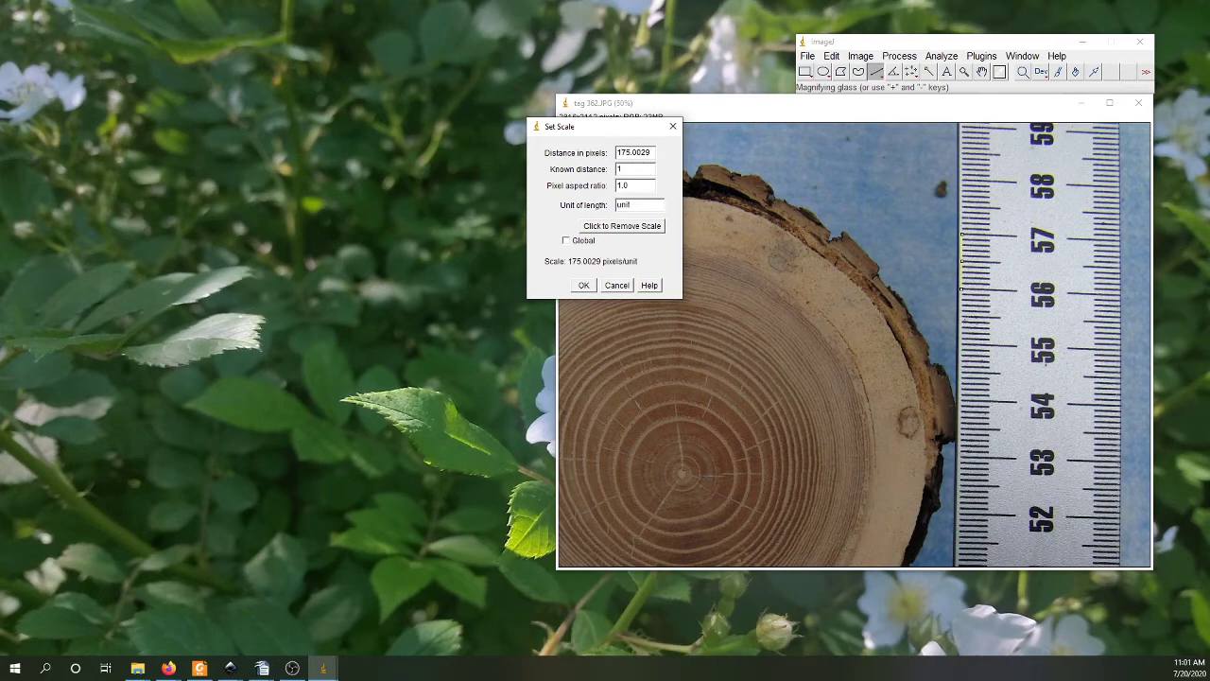
pyautogui.click(630, 205)
pyautogui.doubleClick(656, 205)
pyautogui.write('cm')
pyautogui.click(584, 286)
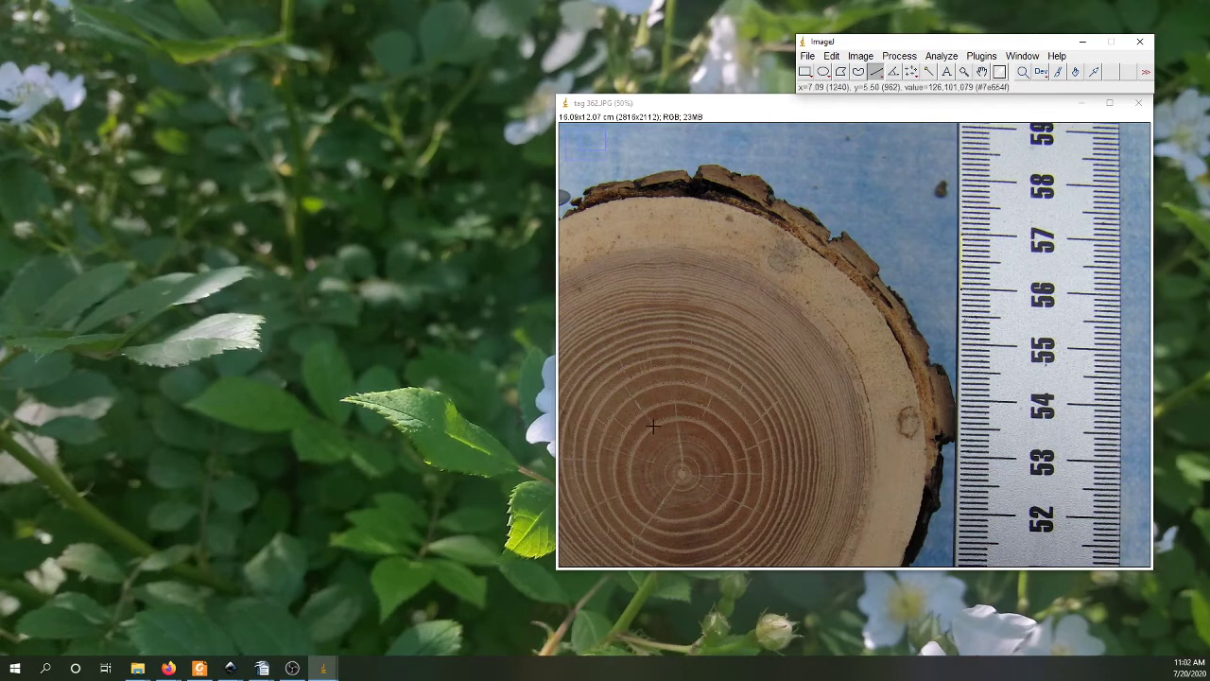
# Step: Draw a straight line diagonally across the whole wood disc, then another one across the opposite diagonal
pyautogui.press('-')
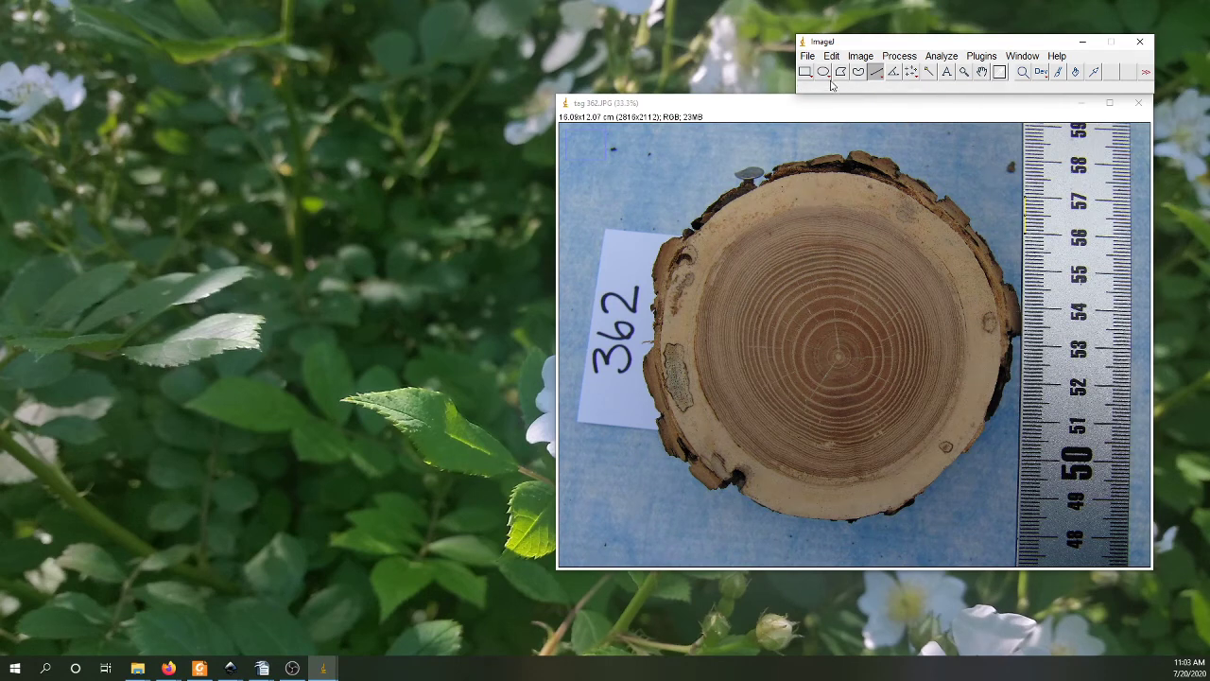
pyautogui.click(659, 434)
pyautogui.moveTo(659, 434); pyautogui.dragTo(957, 204)
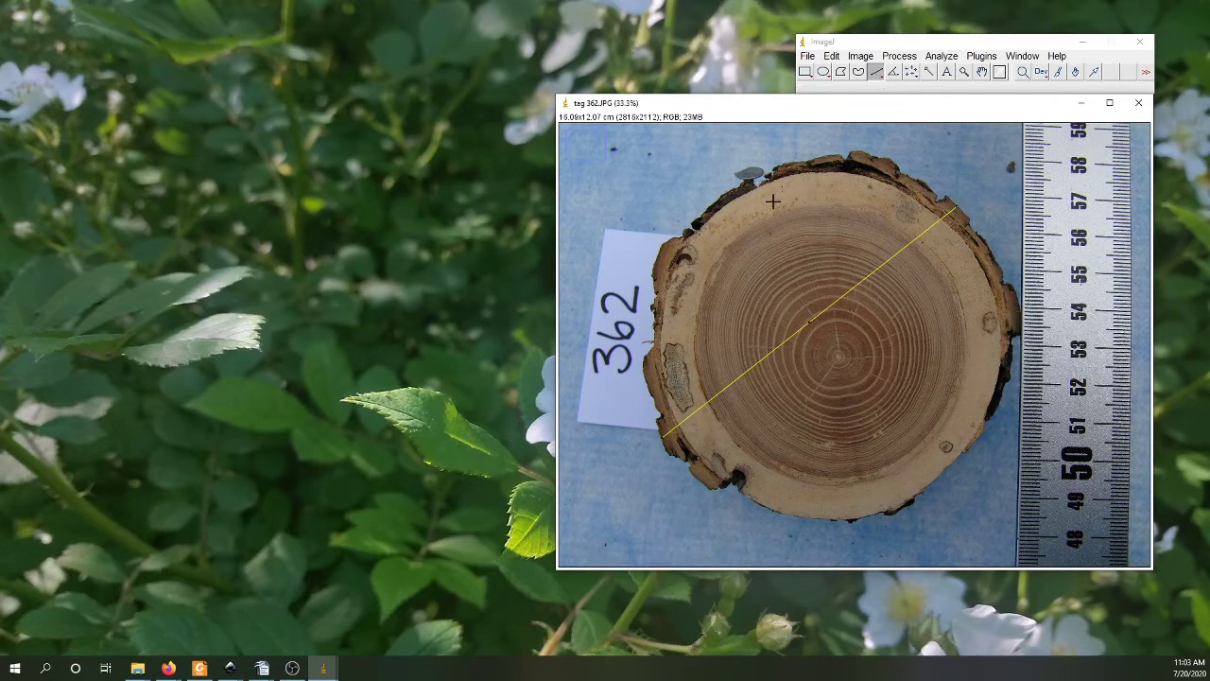
pyautogui.moveTo(740, 179); pyautogui.dragTo(922, 502)
# Step: Draw an oval selection around the wood disc and adjust its handles to fit inside the bark, about 9.4 cm across
pyautogui.click(824, 72)
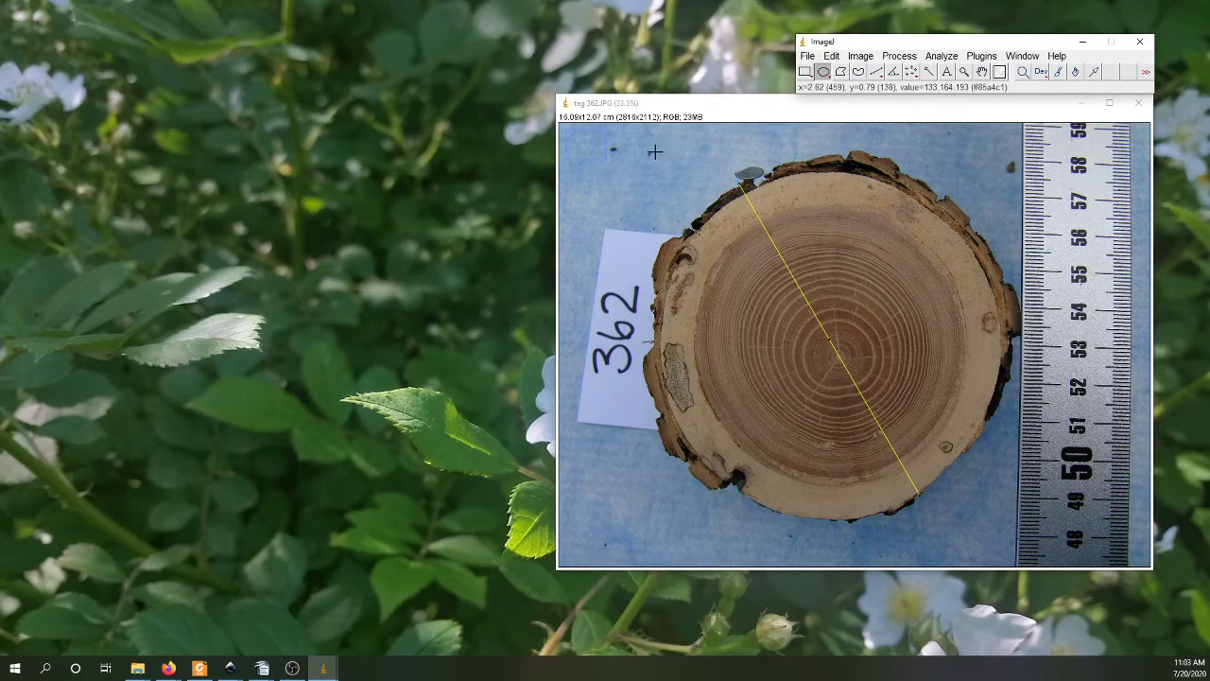
pyautogui.moveTo(655, 151); pyautogui.dragTo(1008, 519)
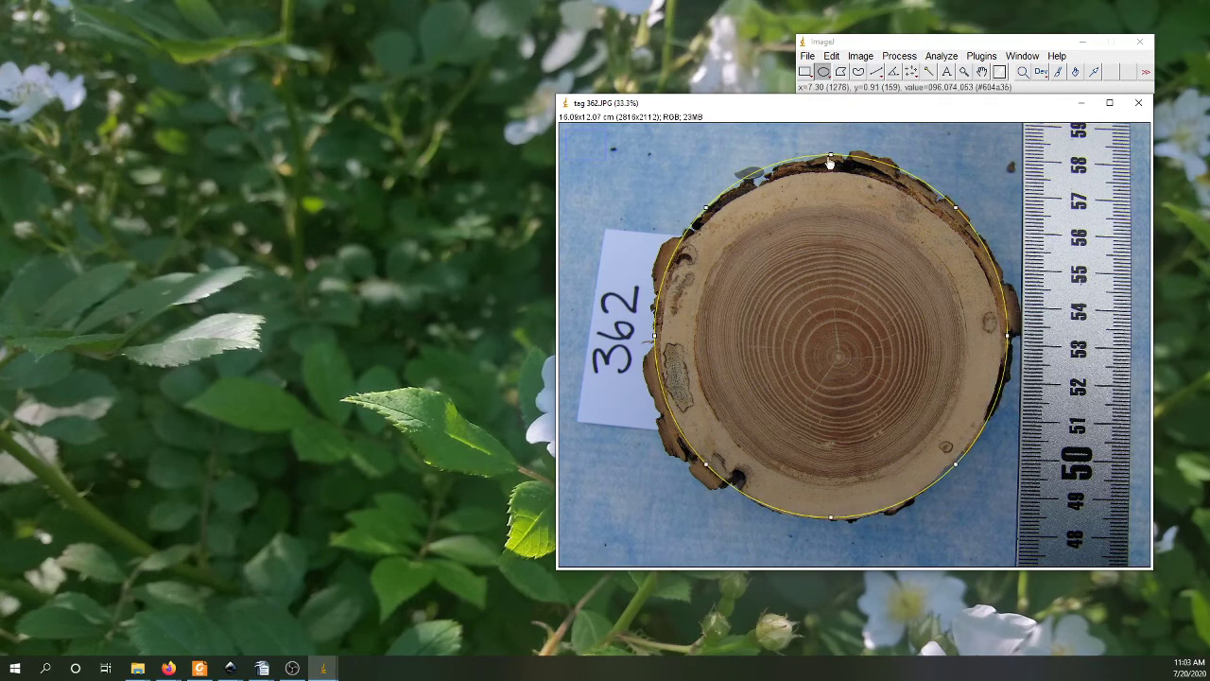
pyautogui.moveTo(830, 161); pyautogui.dragTo(825, 177)
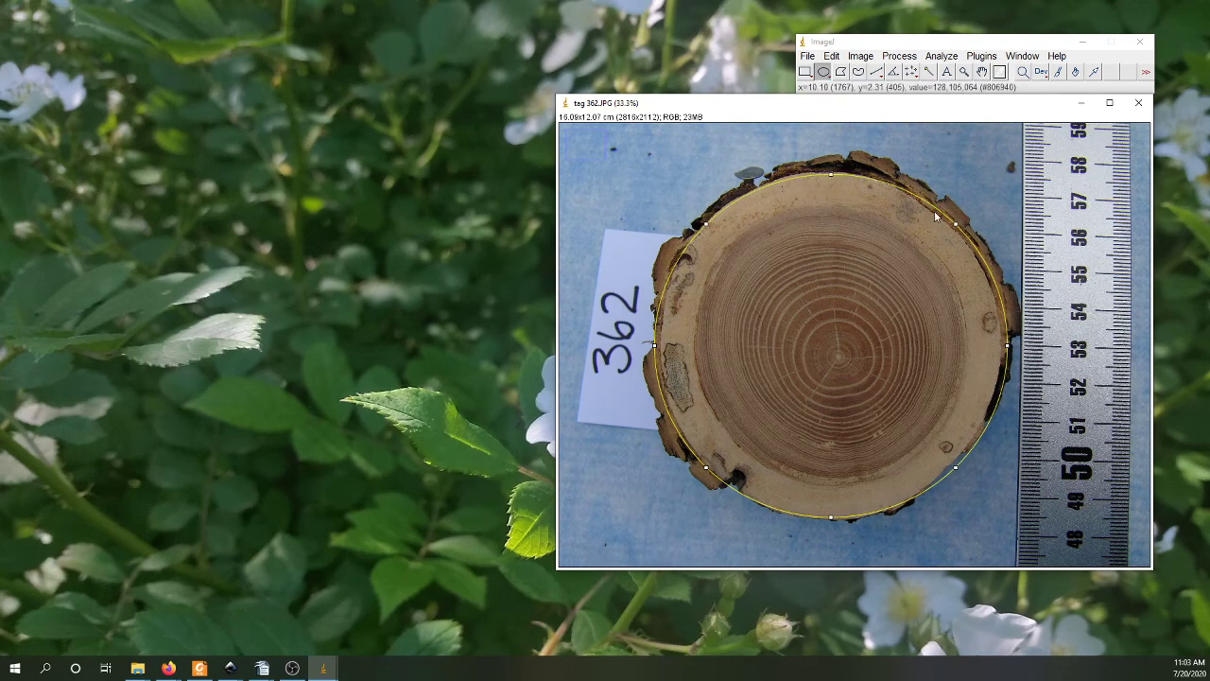
pyautogui.moveTo(957, 233); pyautogui.dragTo(954, 235)
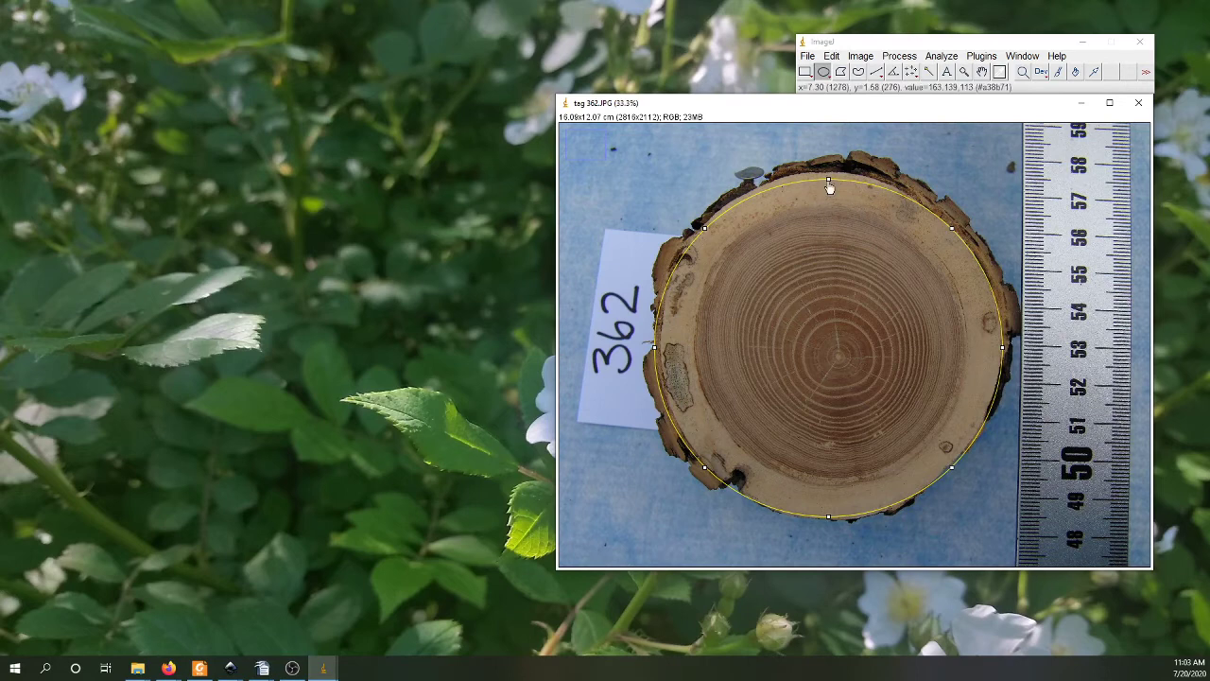
pyautogui.moveTo(829, 187); pyautogui.dragTo(825, 176)
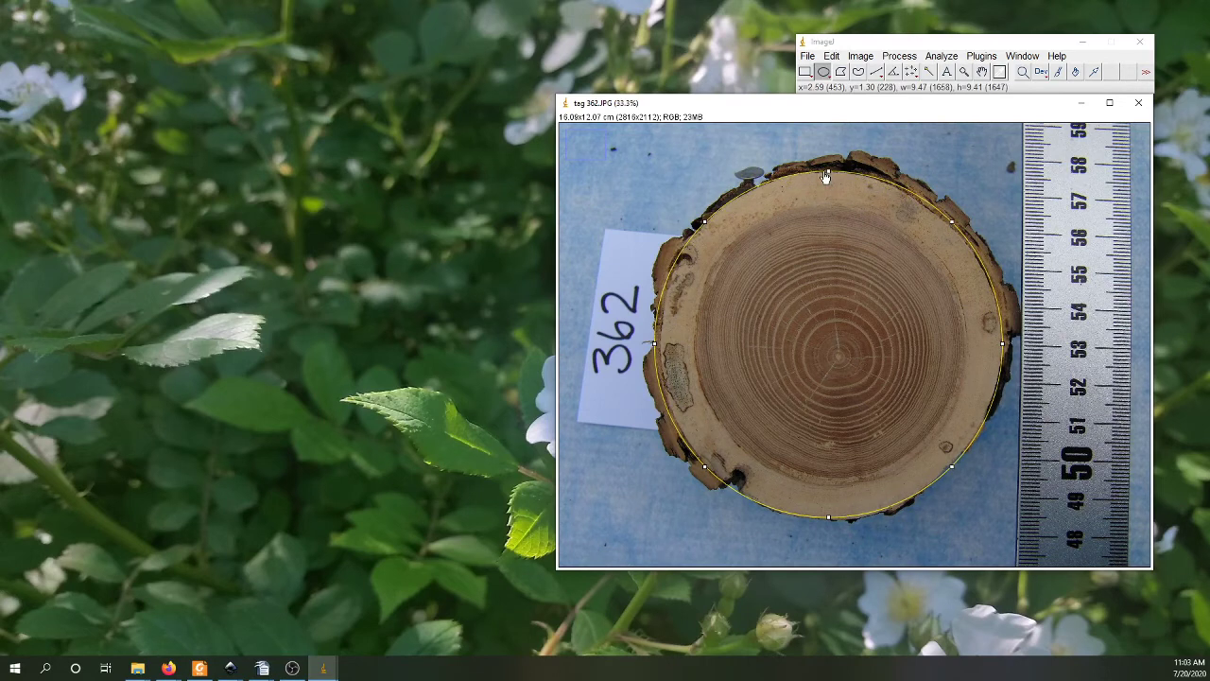
pyautogui.moveTo(953, 227); pyautogui.dragTo(954, 232)
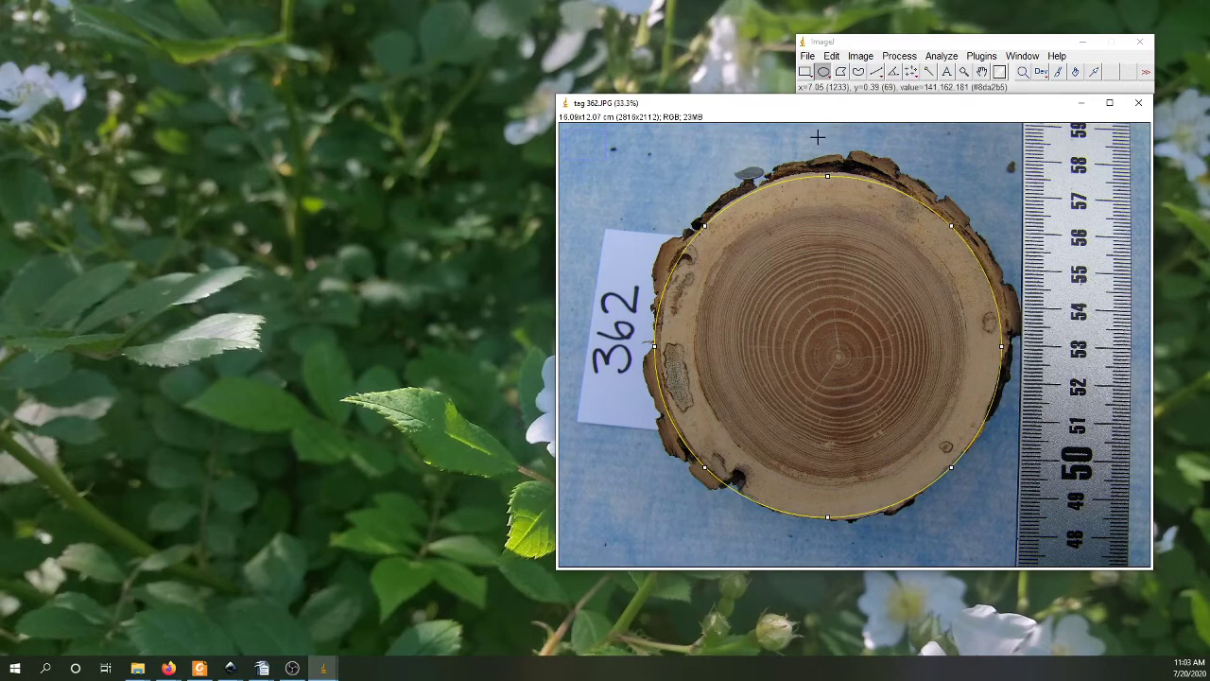
# Step: Trace the inner bark edge along the disc's upper-right side with a freehand selection
pyautogui.click(858, 74)
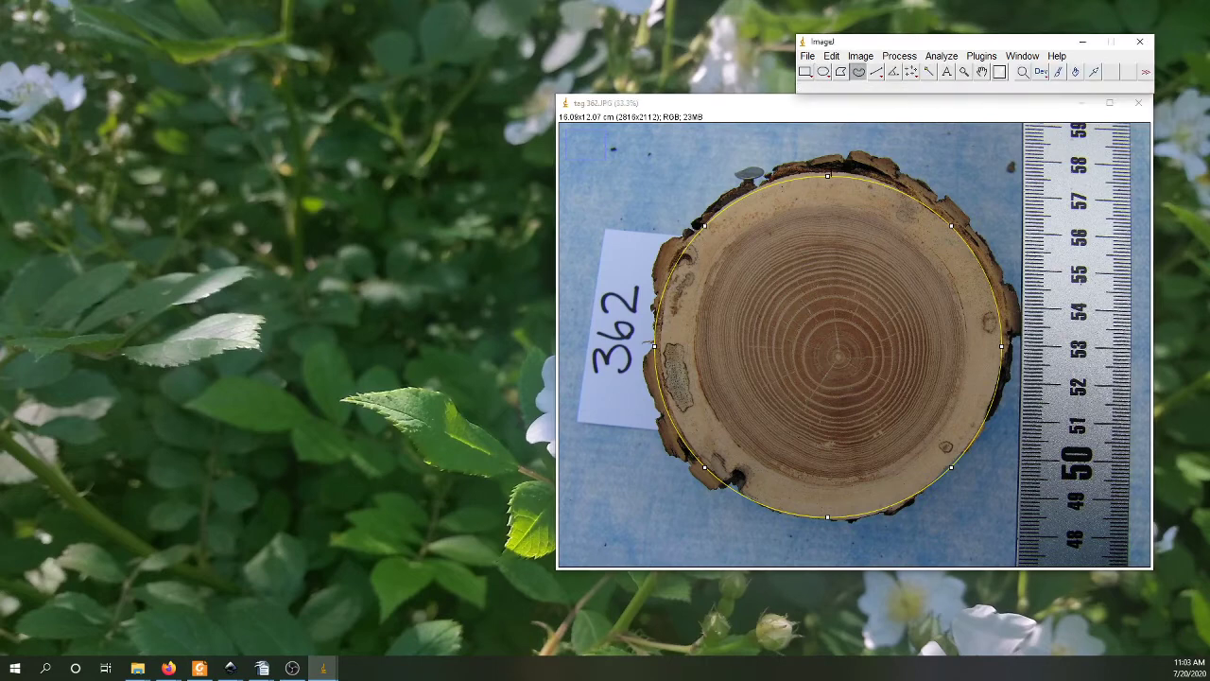
pyautogui.click(830, 174)
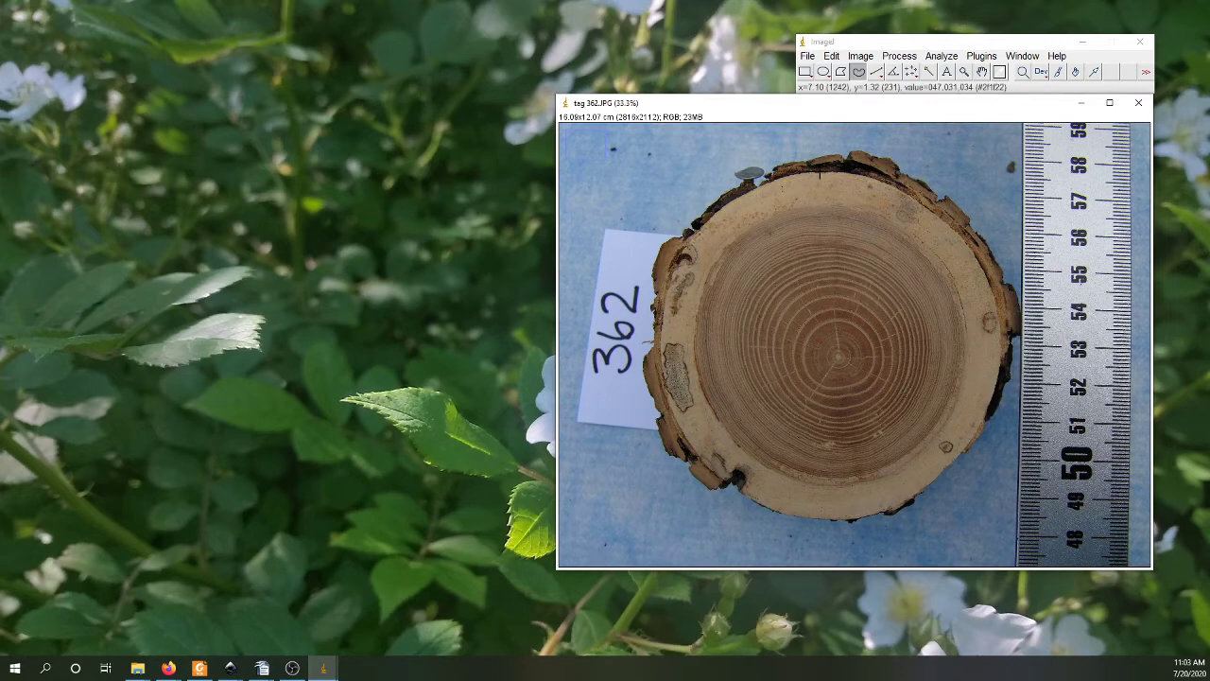
pyautogui.moveTo(844, 173)
pyautogui.mouseDown()
pyautogui.moveTo(947, 218)
pyautogui.moveTo(993, 296)
pyautogui.mouseUp()
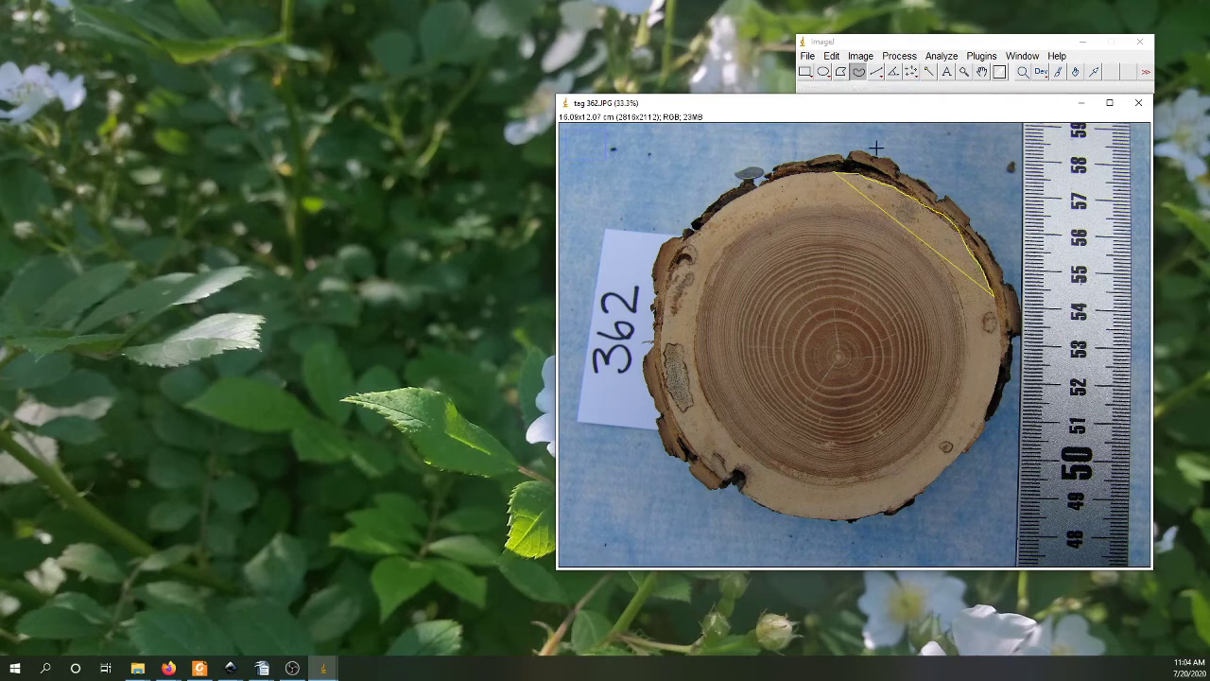
# Step: Outline the disc's upper-left edge with a polygon selection following the inner bark, and close it at its starting point
pyautogui.click(840, 74)
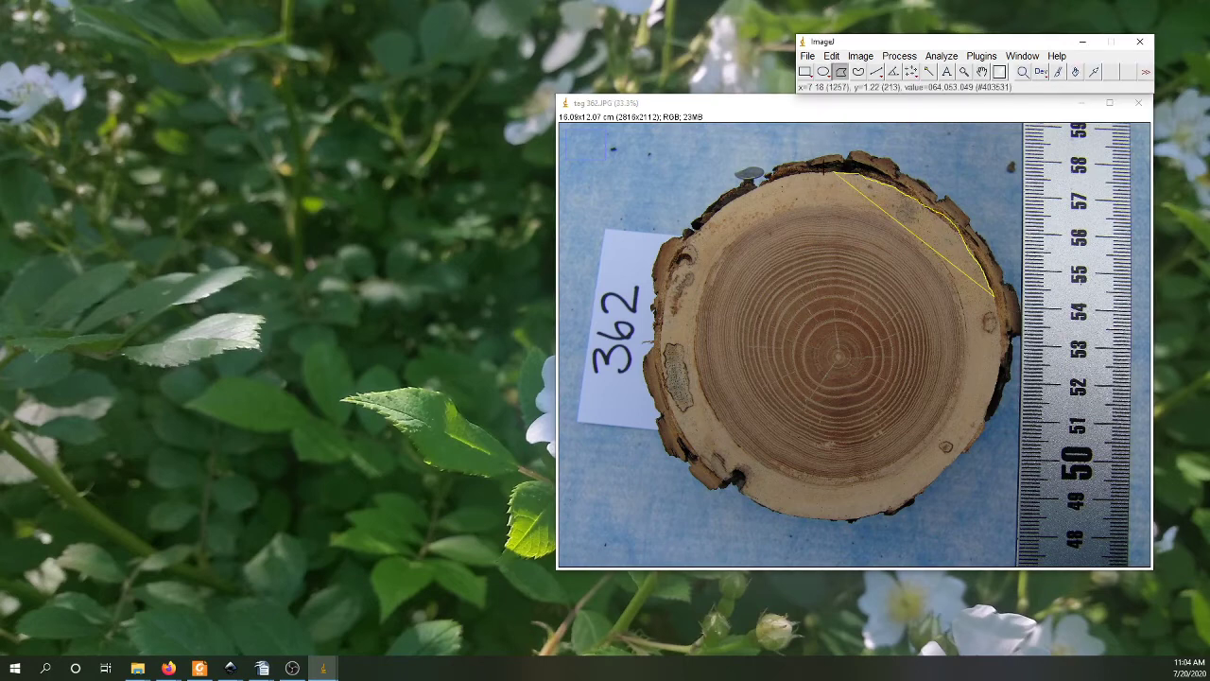
pyautogui.click(829, 173)
pyautogui.click(815, 173)
pyautogui.click(770, 181)
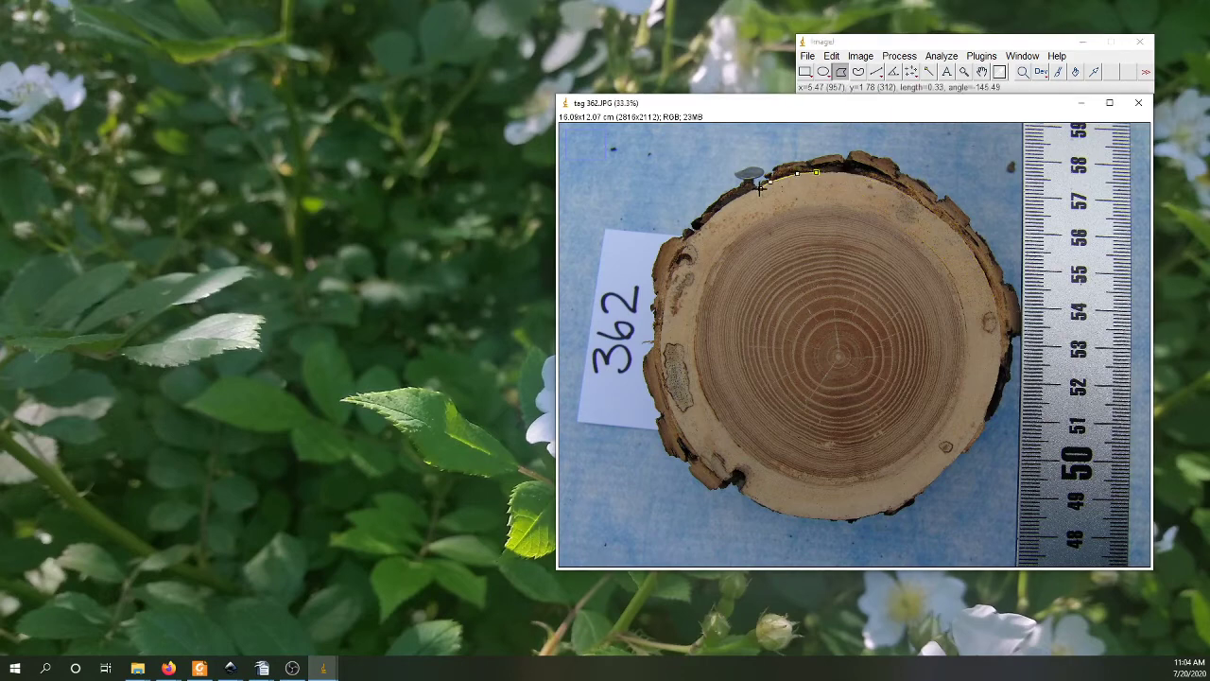
pyautogui.click(737, 197)
pyautogui.click(723, 206)
pyautogui.click(704, 222)
pyautogui.click(690, 235)
pyautogui.click(678, 256)
pyautogui.click(669, 289)
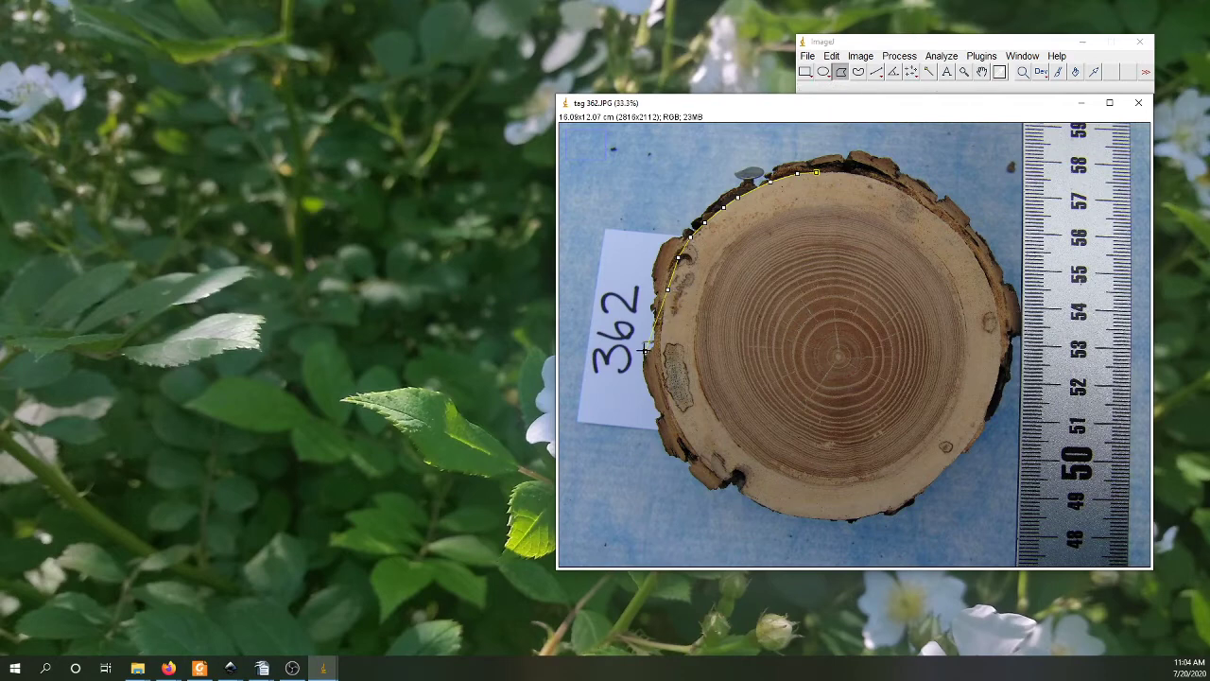
pyautogui.click(817, 173)
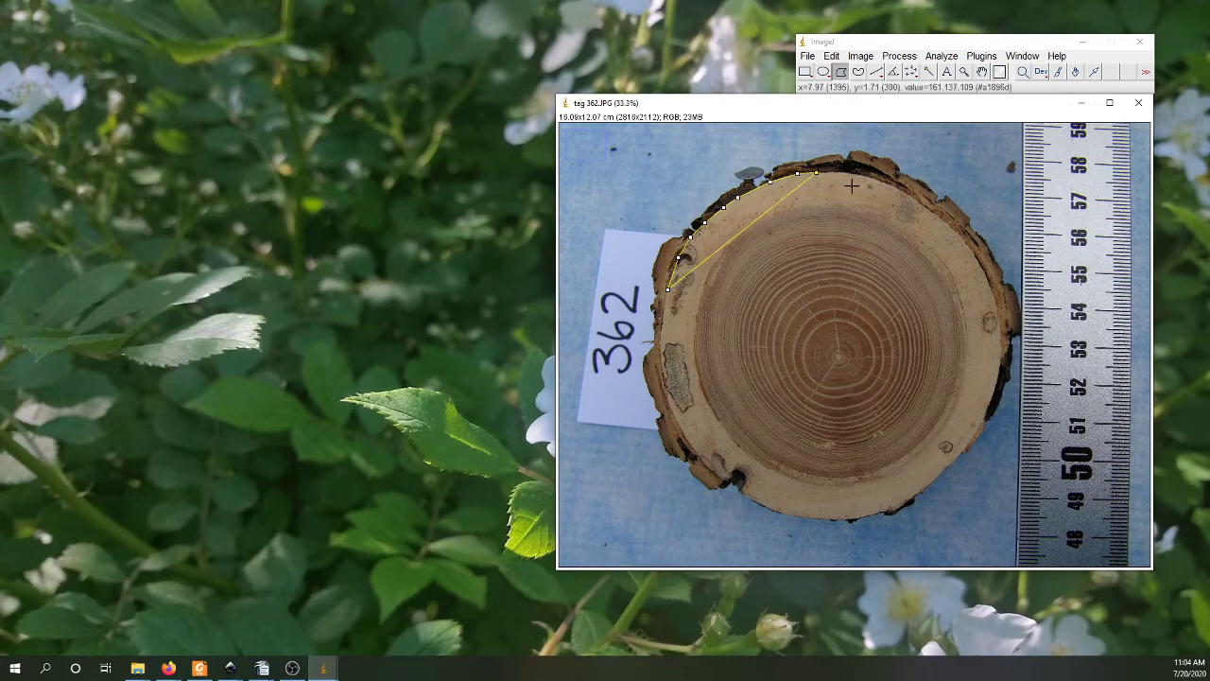
# Step: Draw a straight line across the disc from the lower-left bark to the upper-right bark, measure it, and widen the results to show the length
pyautogui.click(877, 73)
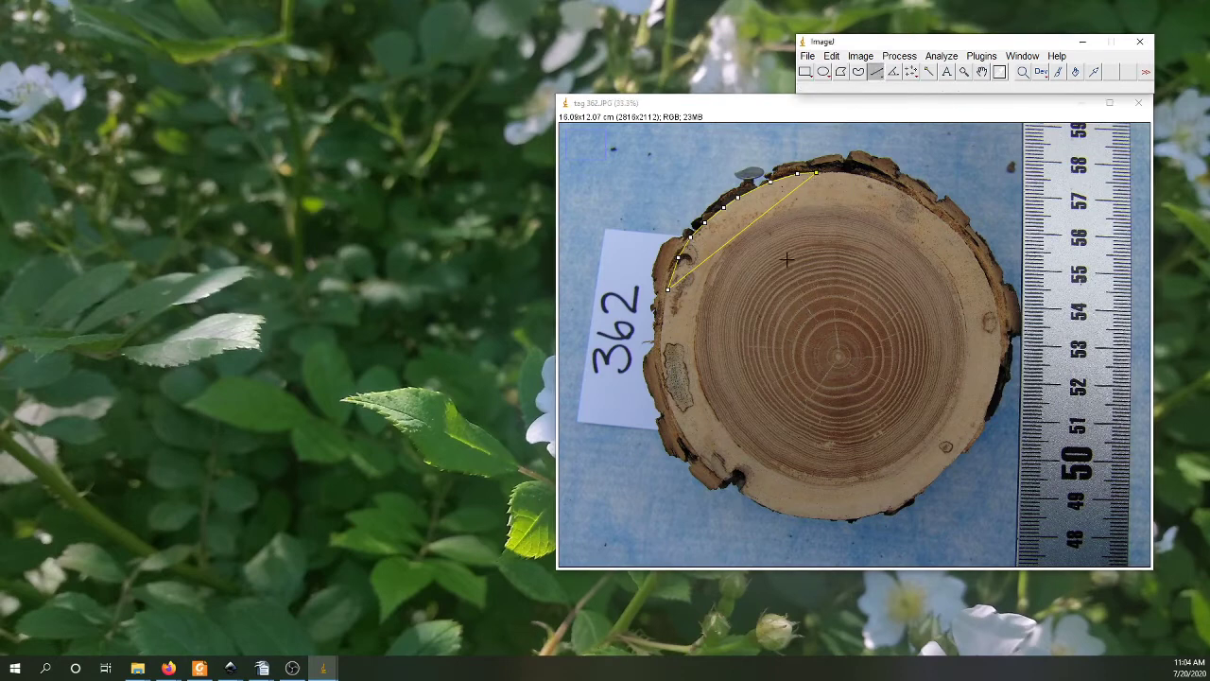
pyautogui.moveTo(662, 442); pyautogui.dragTo(955, 201)
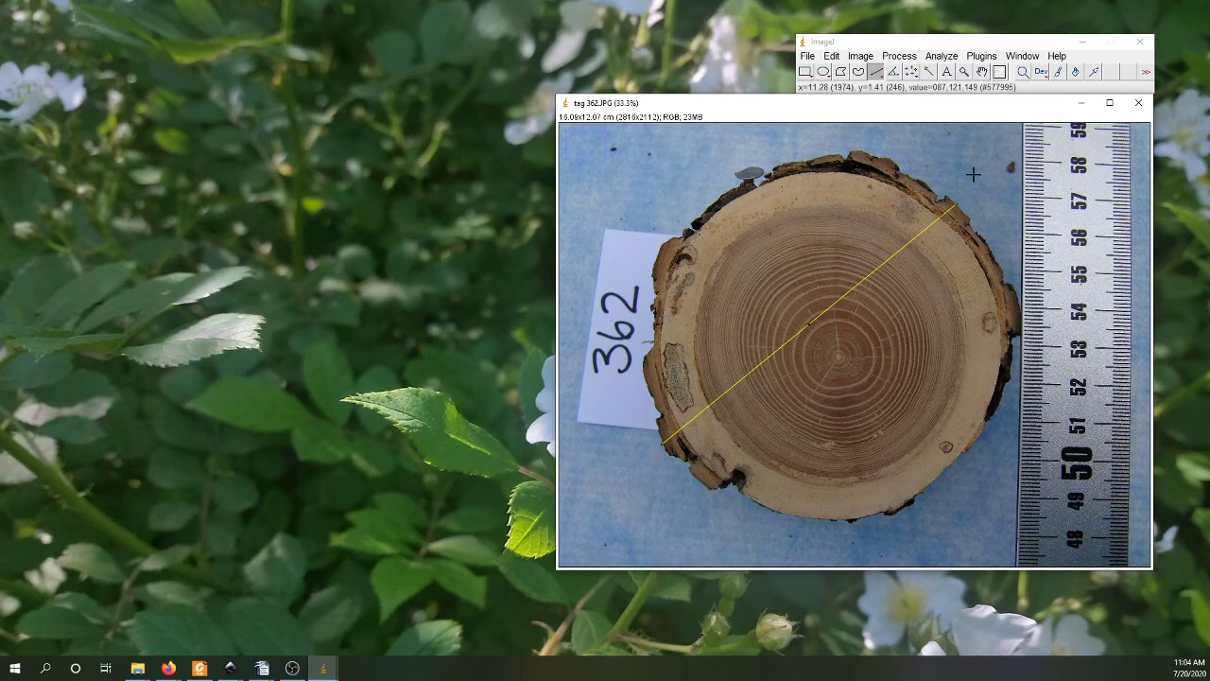
pyautogui.hotkey('ctrl', 'm')
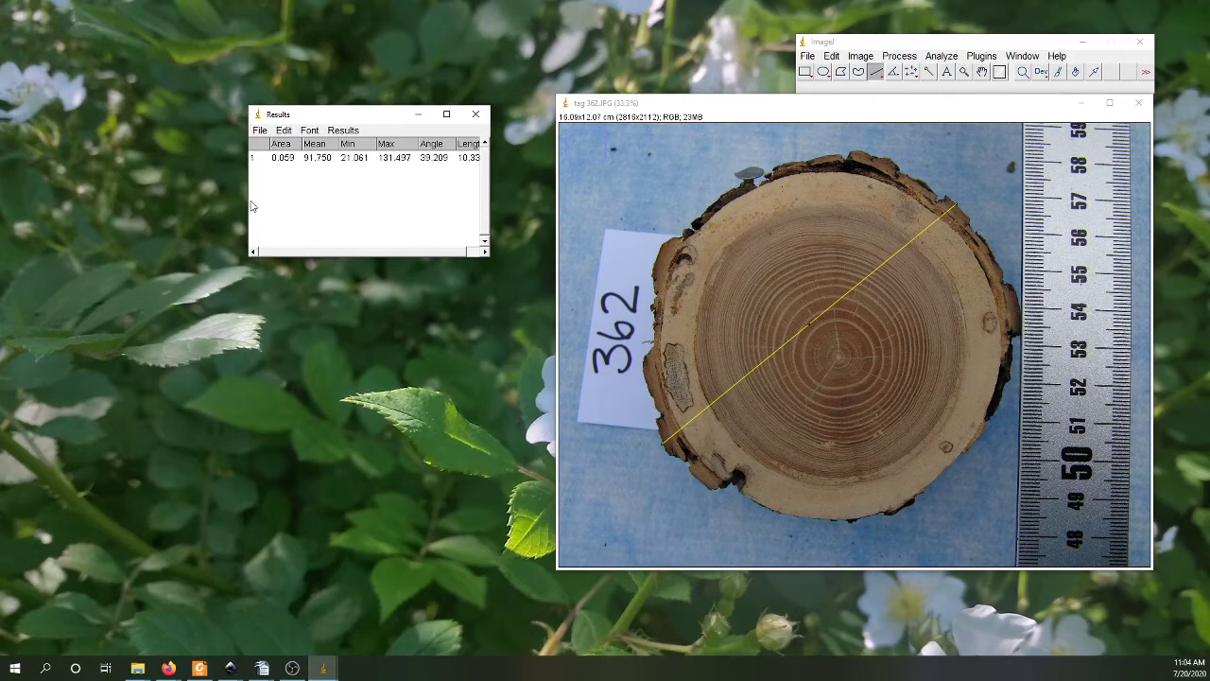
pyautogui.moveTo(249, 201); pyautogui.dragTo(157, 200)
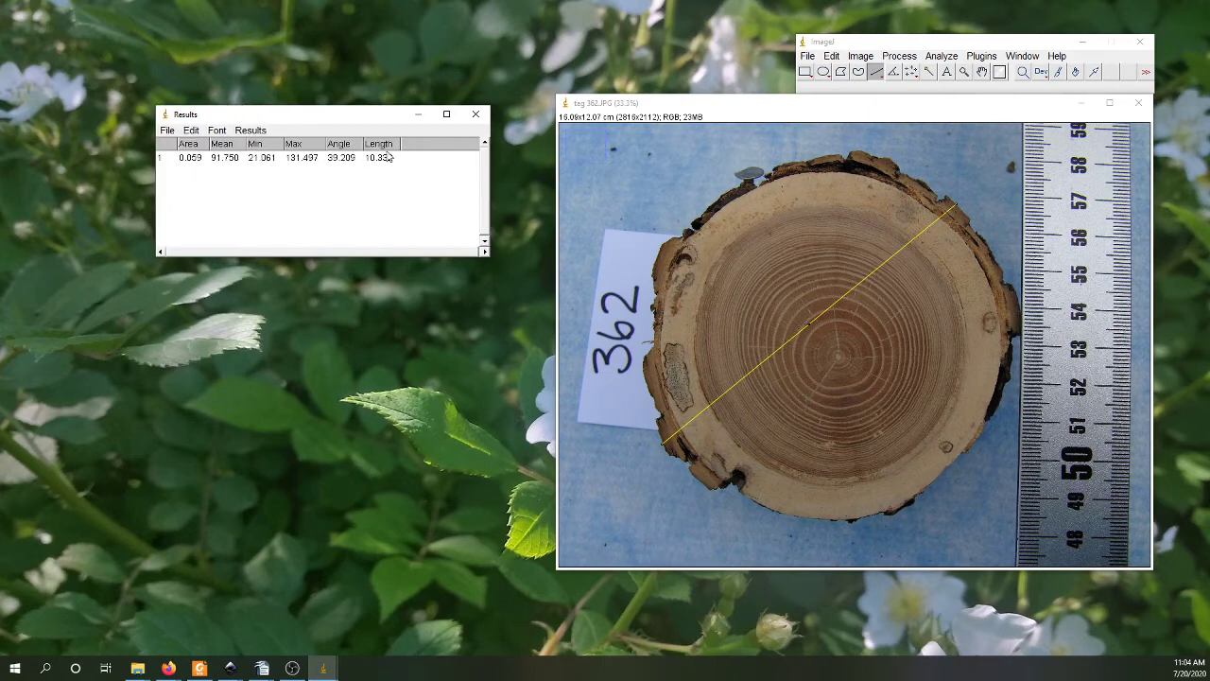
# Step: Close the results table without saving its measurement
pyautogui.click(475, 115)
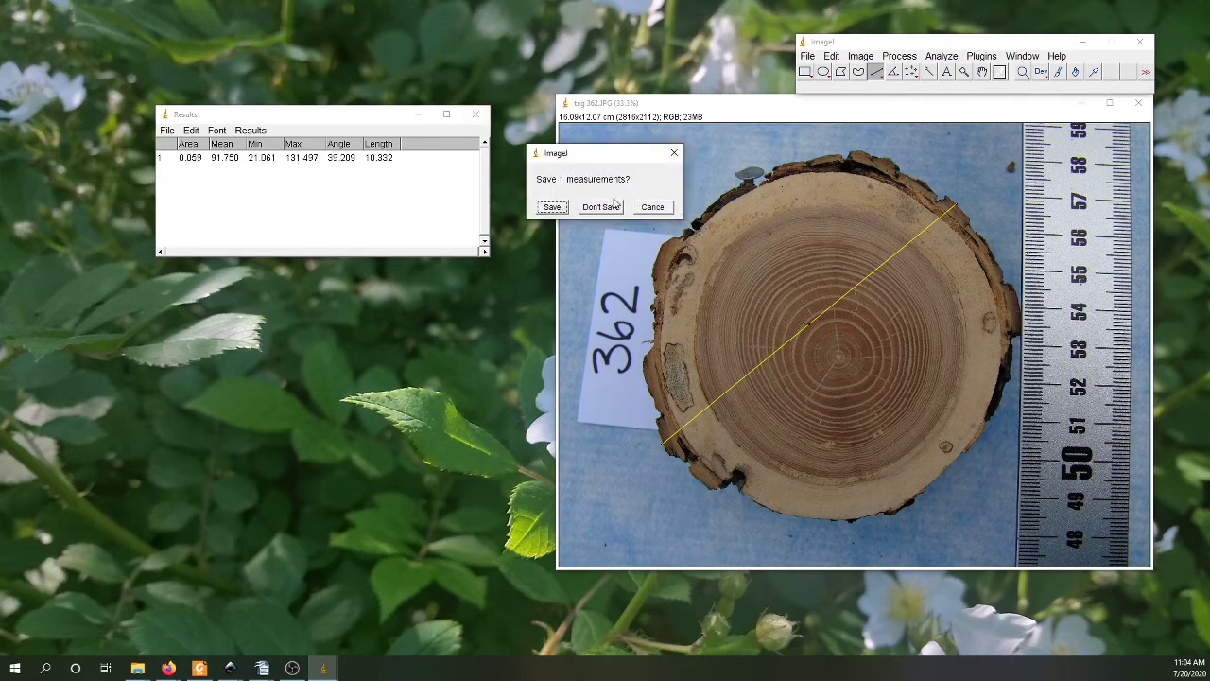
pyautogui.click(602, 207)
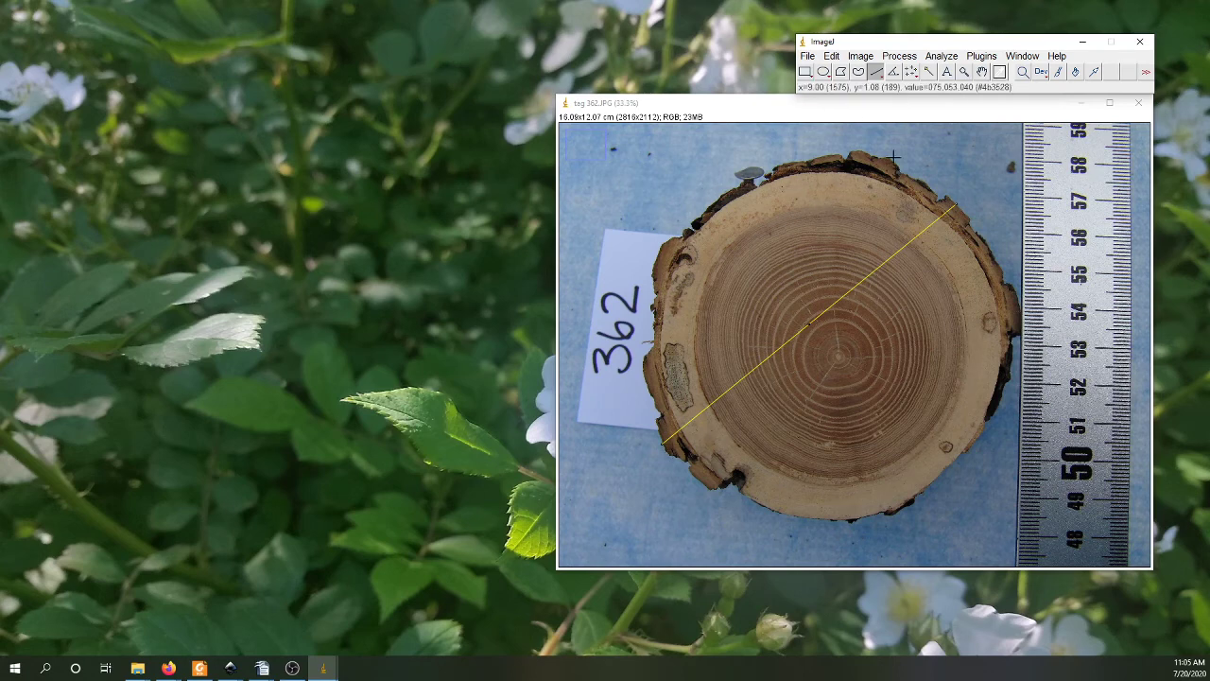
# Step: Measure the existing diagonal line across the disc again and discard the results without saving
pyautogui.click(945, 57)
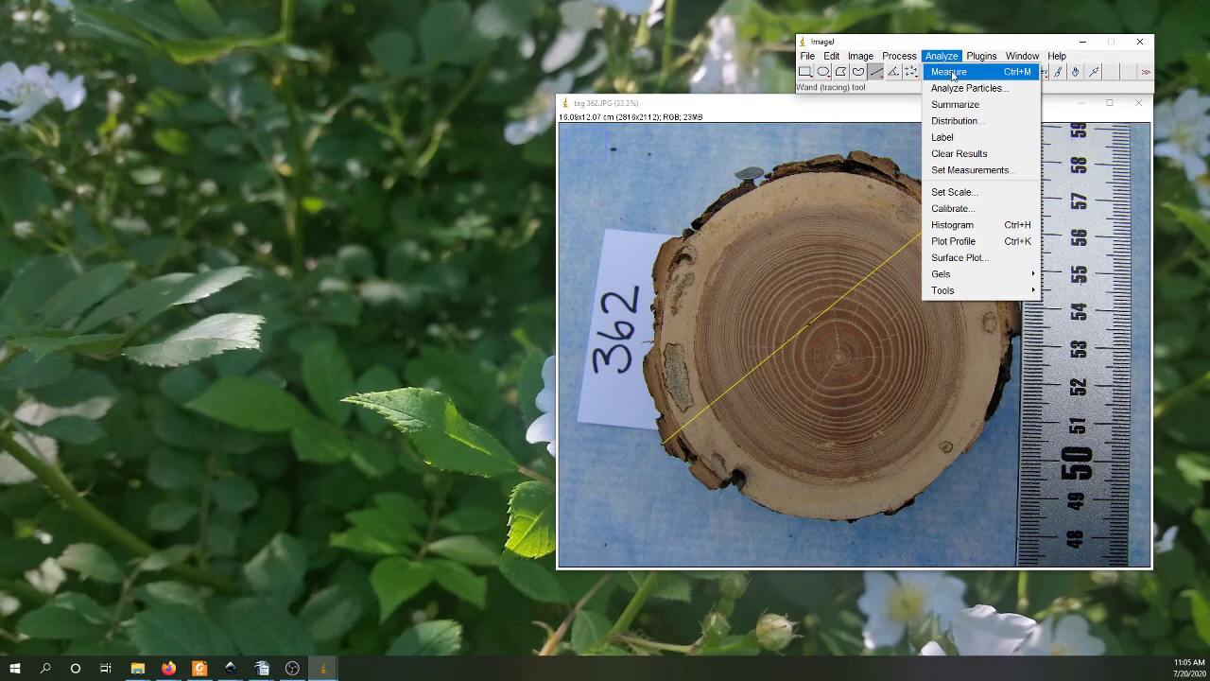
pyautogui.click(949, 73)
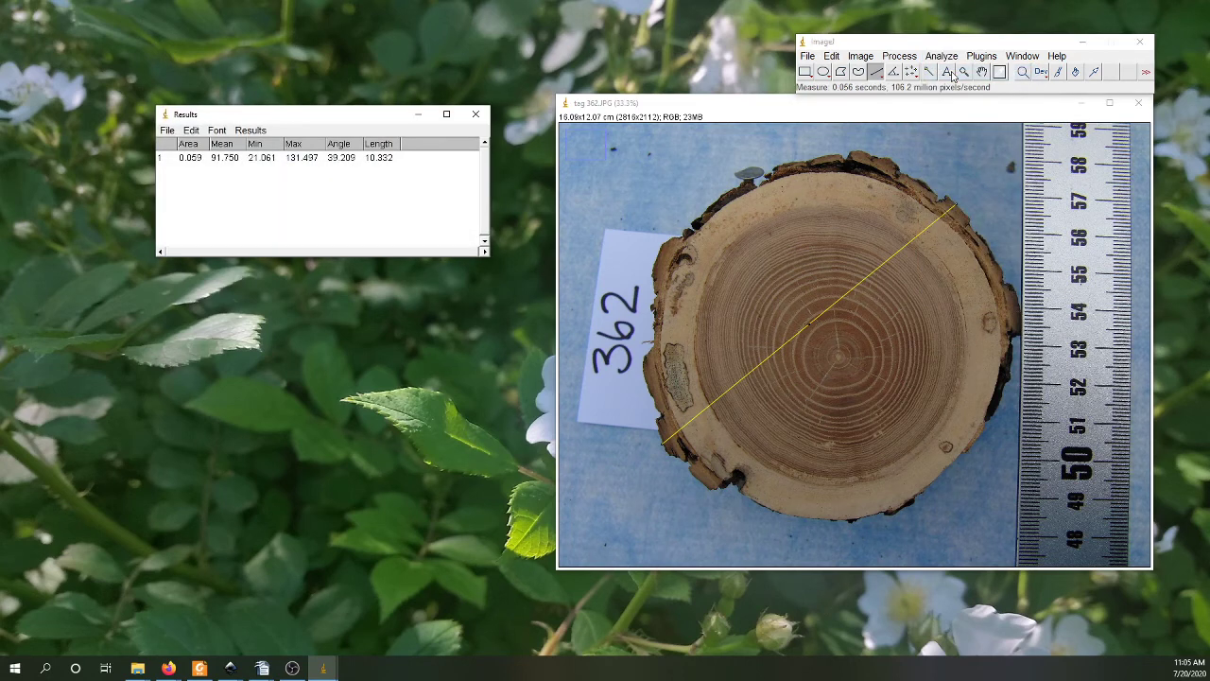
pyautogui.click(475, 114)
pyautogui.click(600, 207)
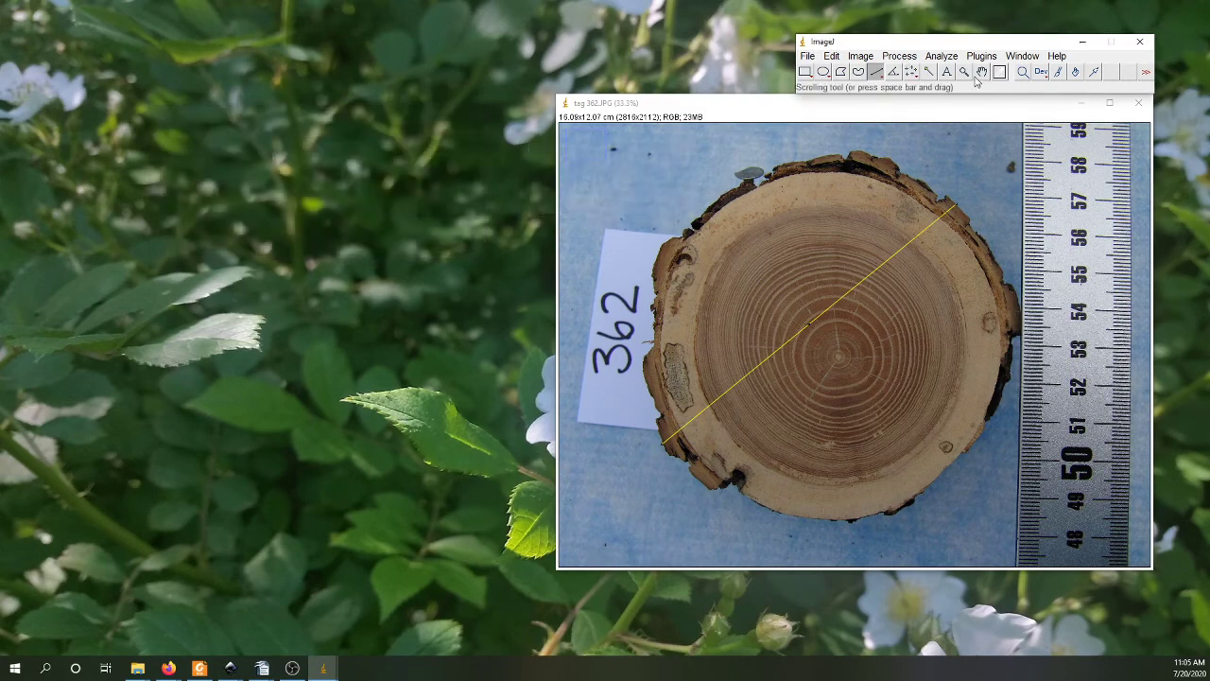
# Step: Open the ROI Manager, enlarge its window beside the photo, and turn on Show All with labels
pyautogui.click(941, 59)
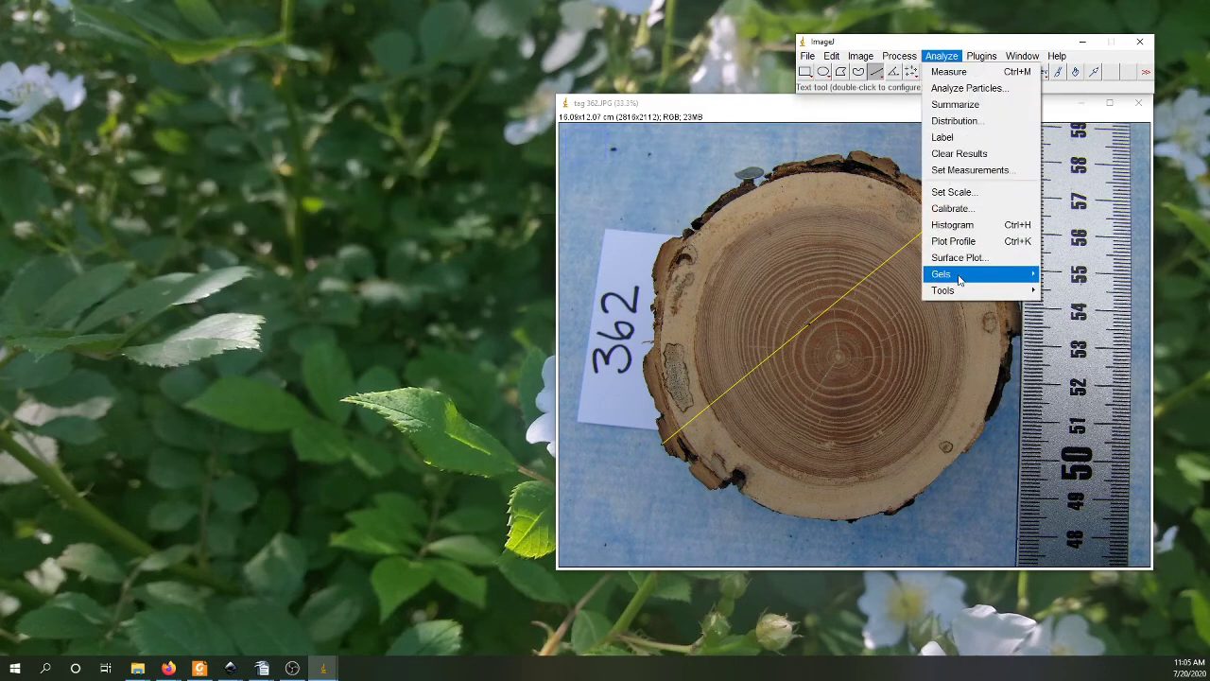
pyautogui.moveTo(956, 299)
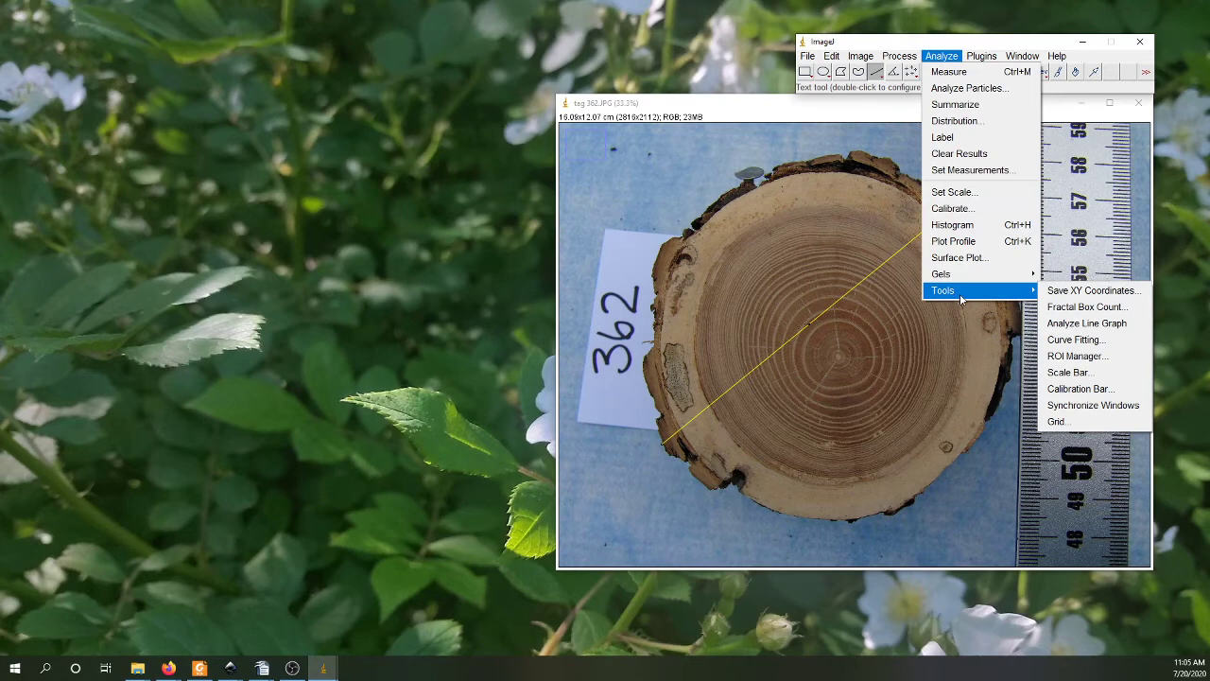
pyautogui.click(1060, 362)
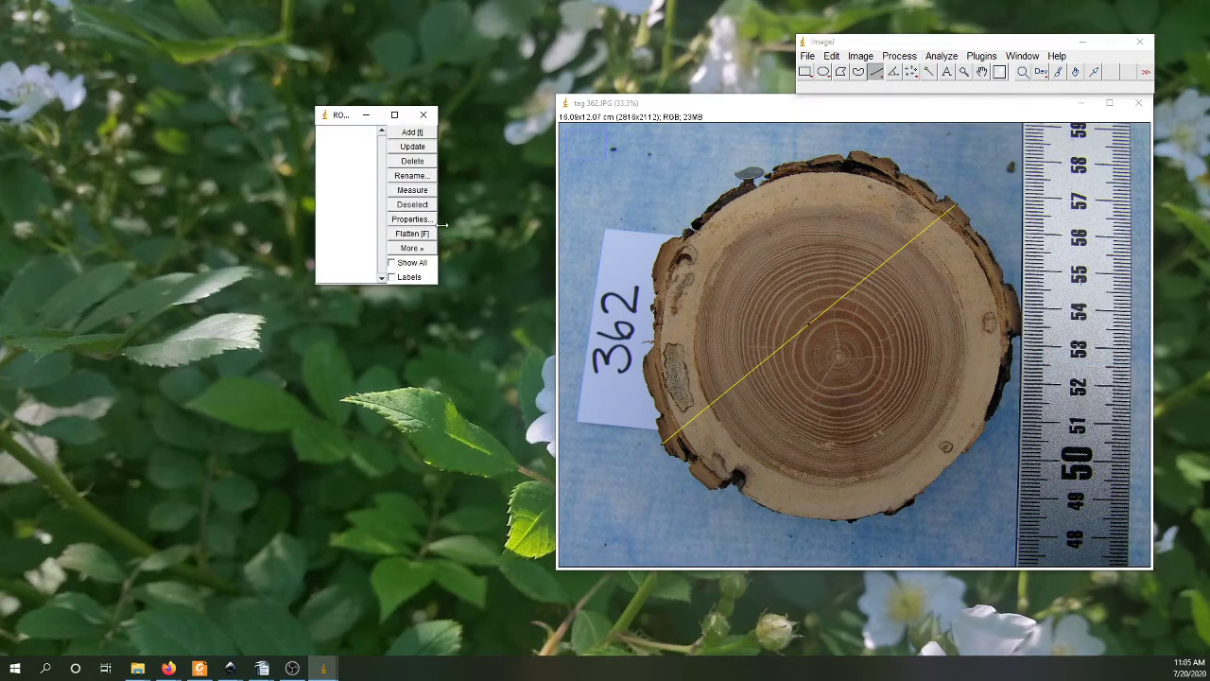
pyautogui.moveTo(447, 225); pyautogui.dragTo(546, 227)
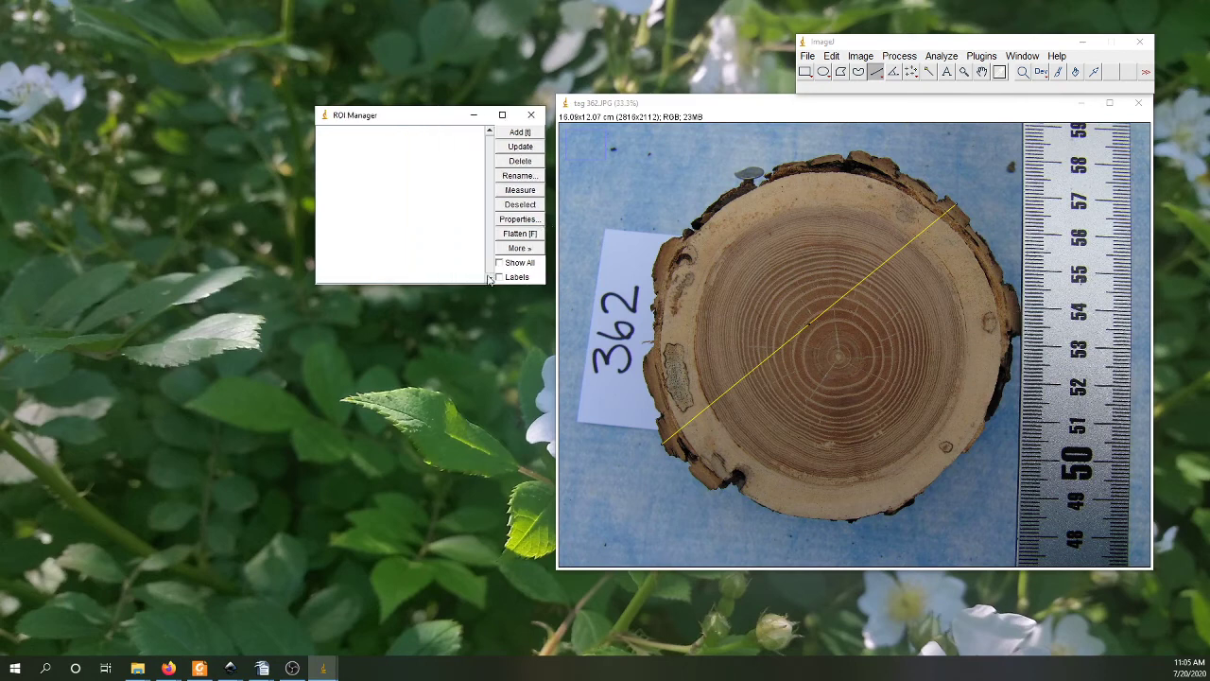
pyautogui.moveTo(466, 304); pyautogui.dragTo(462, 570)
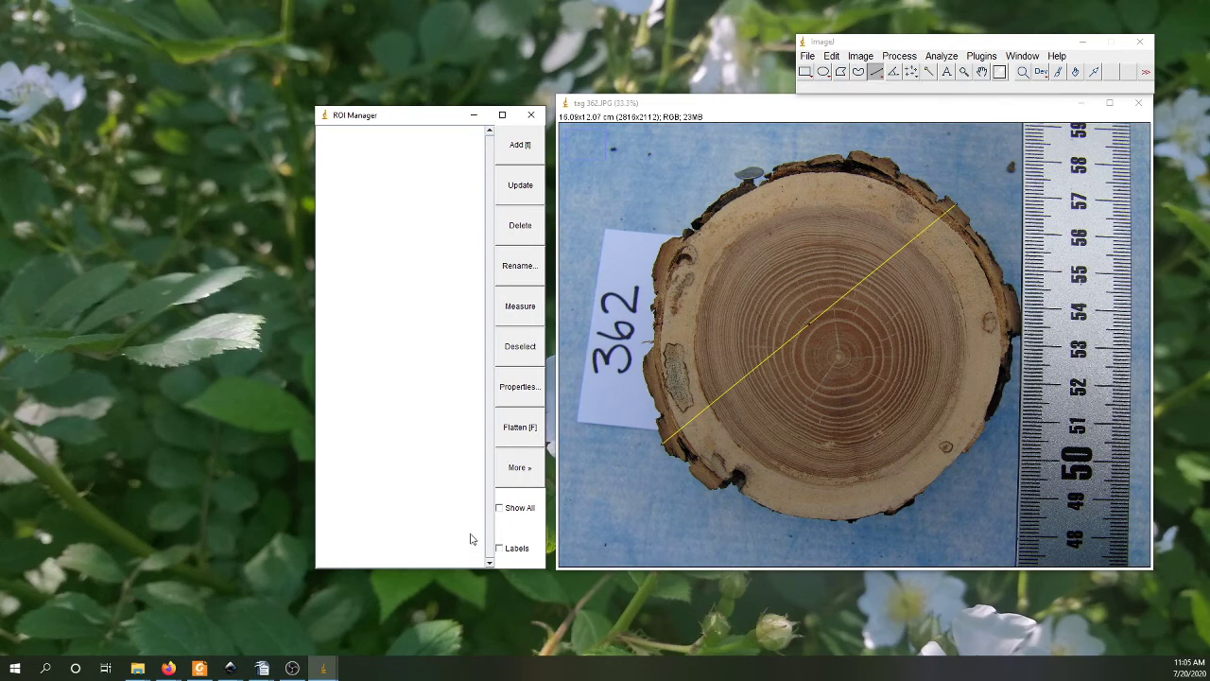
pyautogui.click(499, 510)
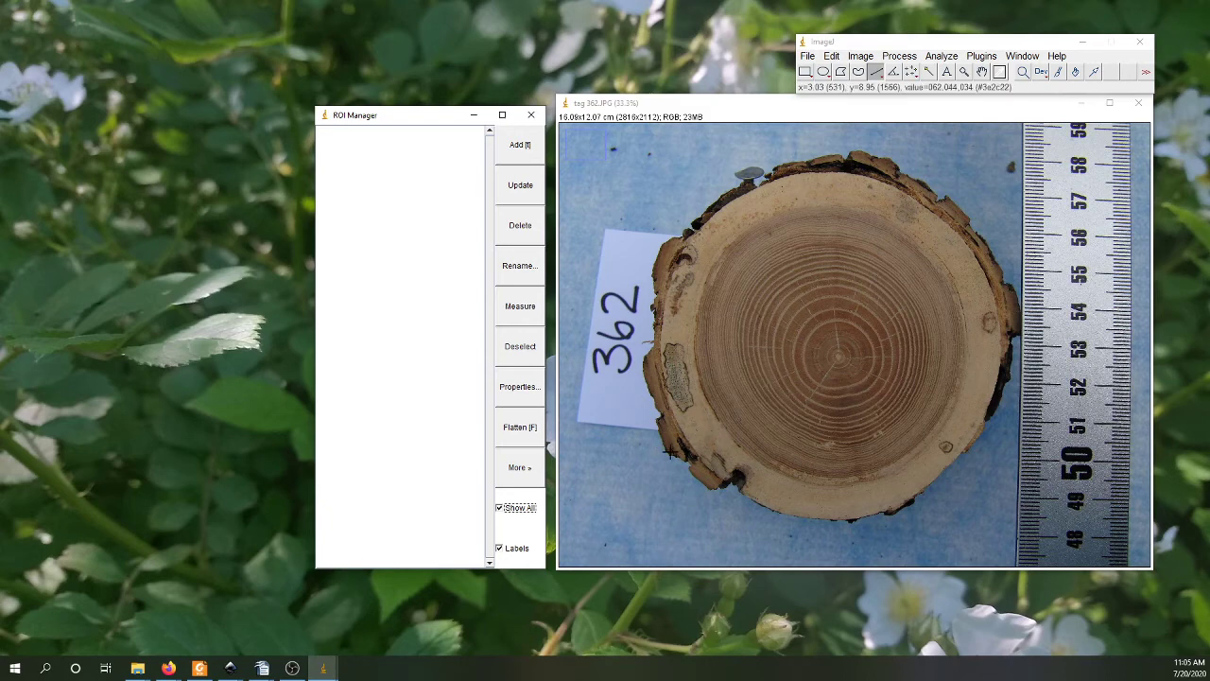
# Step: Draw two crossing diagonal diameters over the disc, about 10.3 cm and 9.6 cm long, adding each to the ROI Manager
pyautogui.moveTo(671, 452)
pyautogui.mouseDown()
pyautogui.moveTo(913, 282)
pyautogui.moveTo(972, 231)
pyautogui.moveTo(964, 217)
pyautogui.mouseUp()
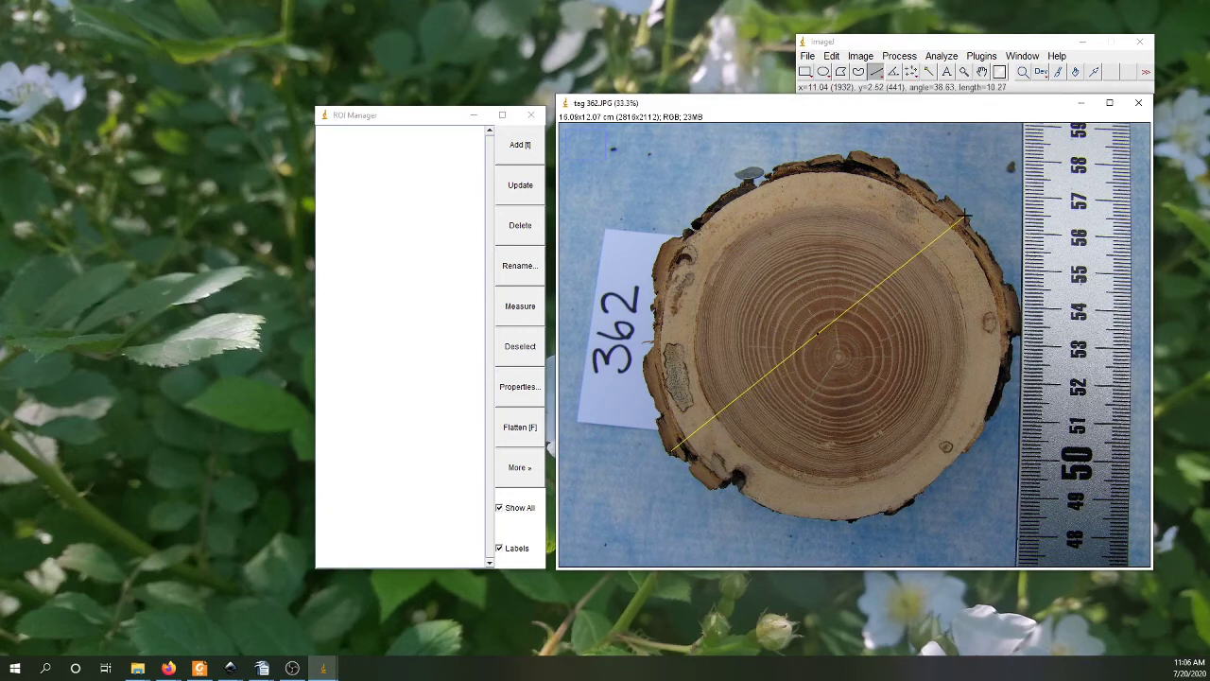
pyautogui.click(520, 147)
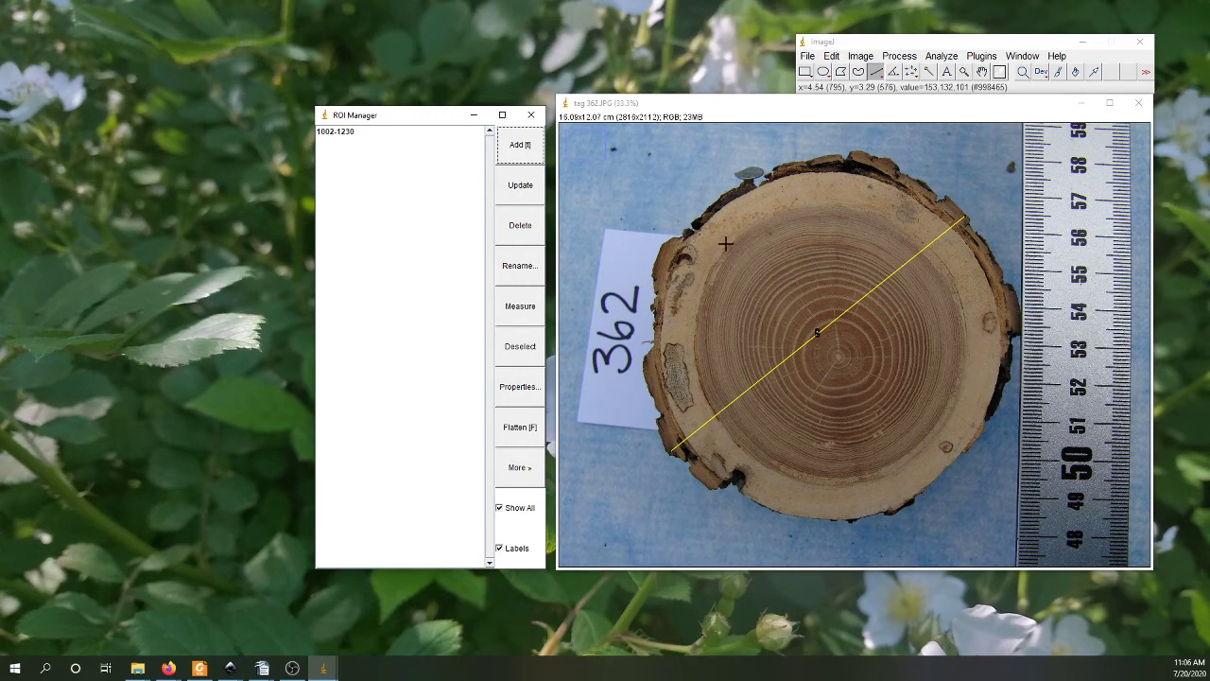
pyautogui.moveTo(735, 189); pyautogui.dragTo(945, 470)
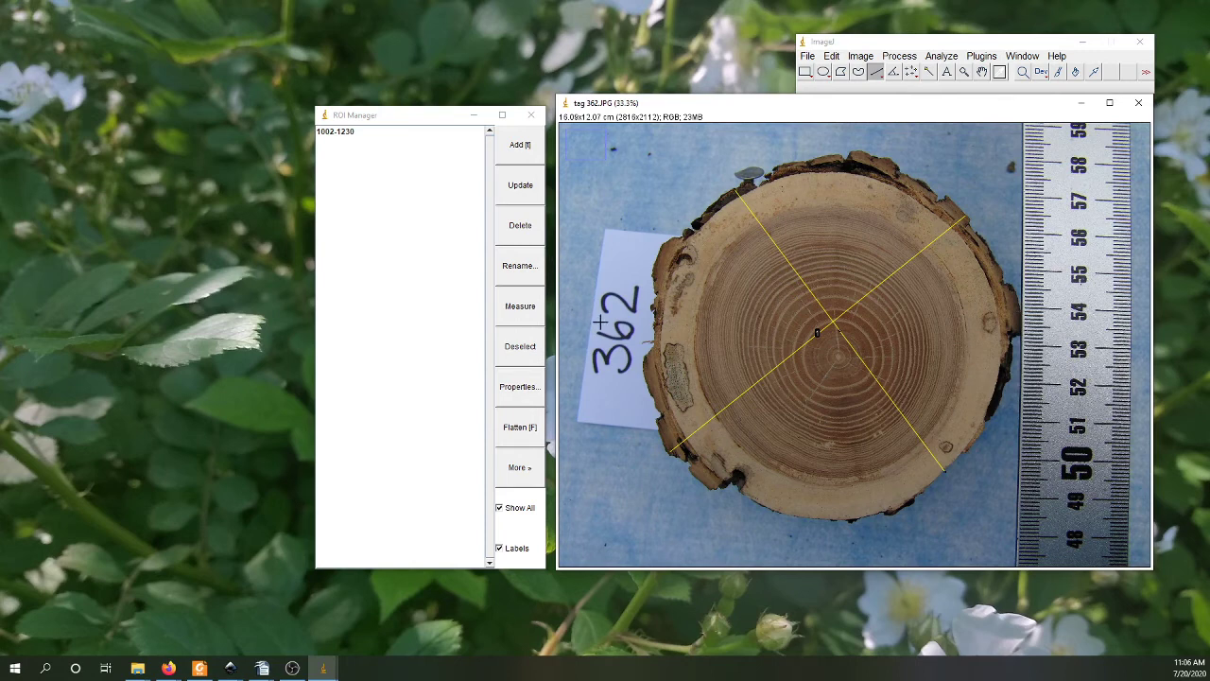
pyautogui.press('t')
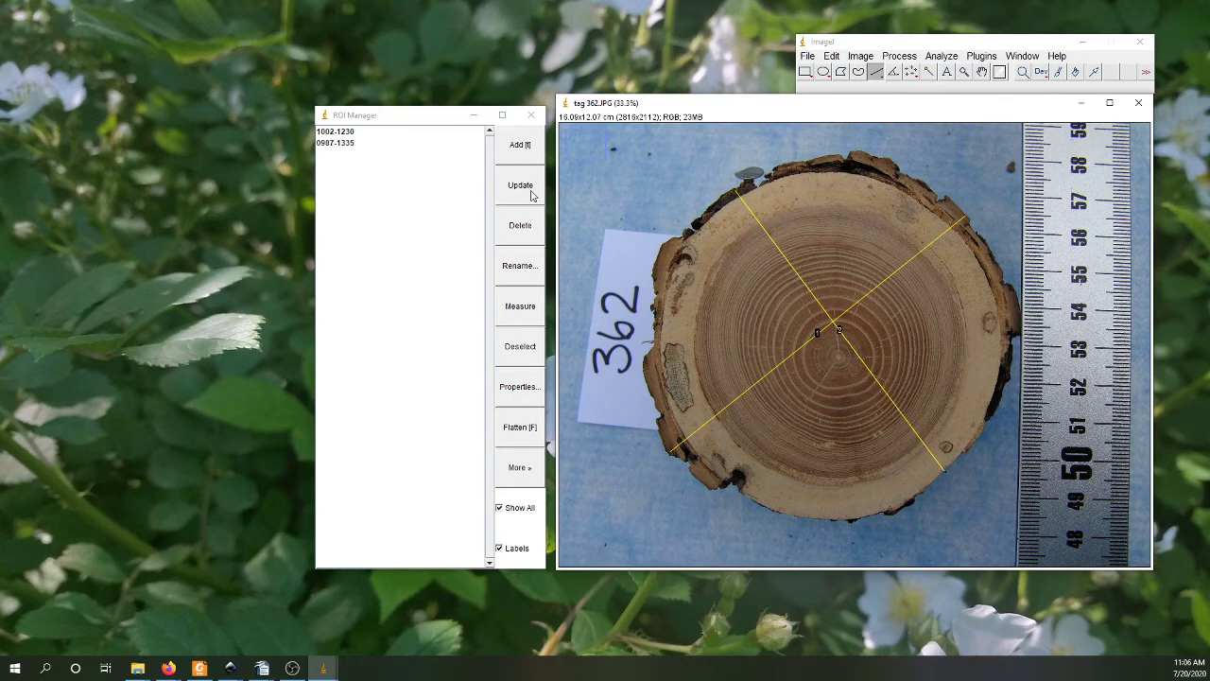
# Step: Draw a horizontal diameter about 10 cm long and a vertical one about 9.9 cm, adding each to the ROI Manager
pyautogui.click(652, 326)
pyautogui.moveTo(652, 326); pyautogui.dragTo(1022, 319)
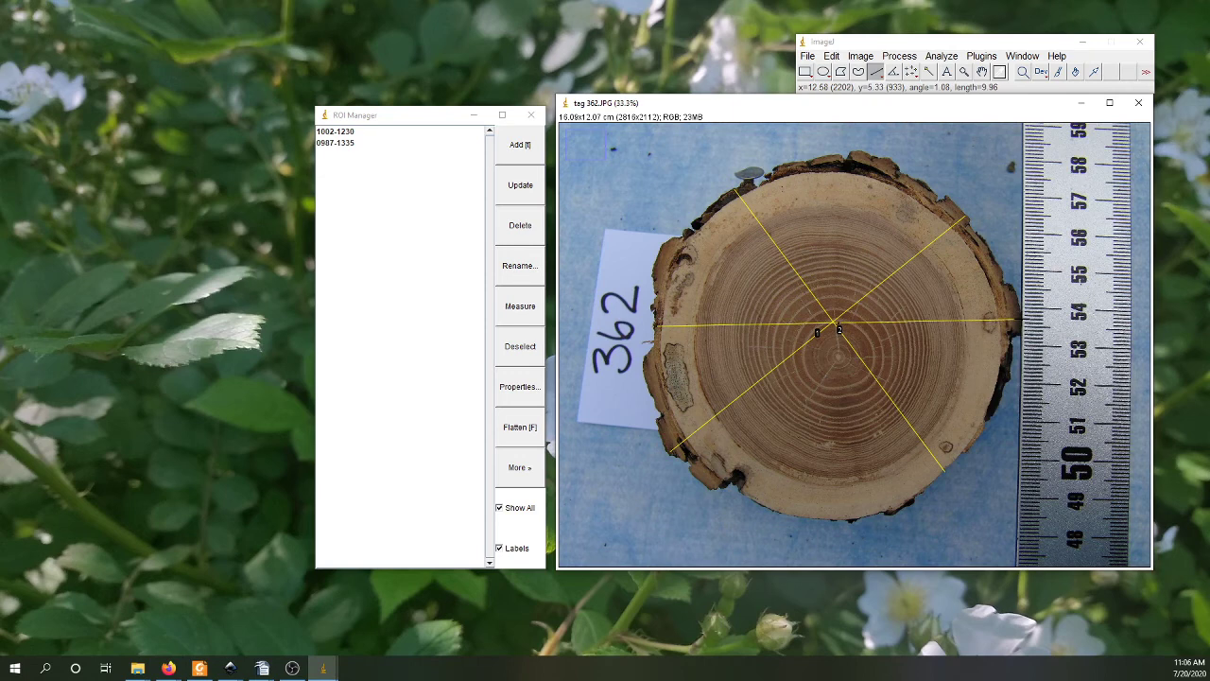
pyautogui.press('t')
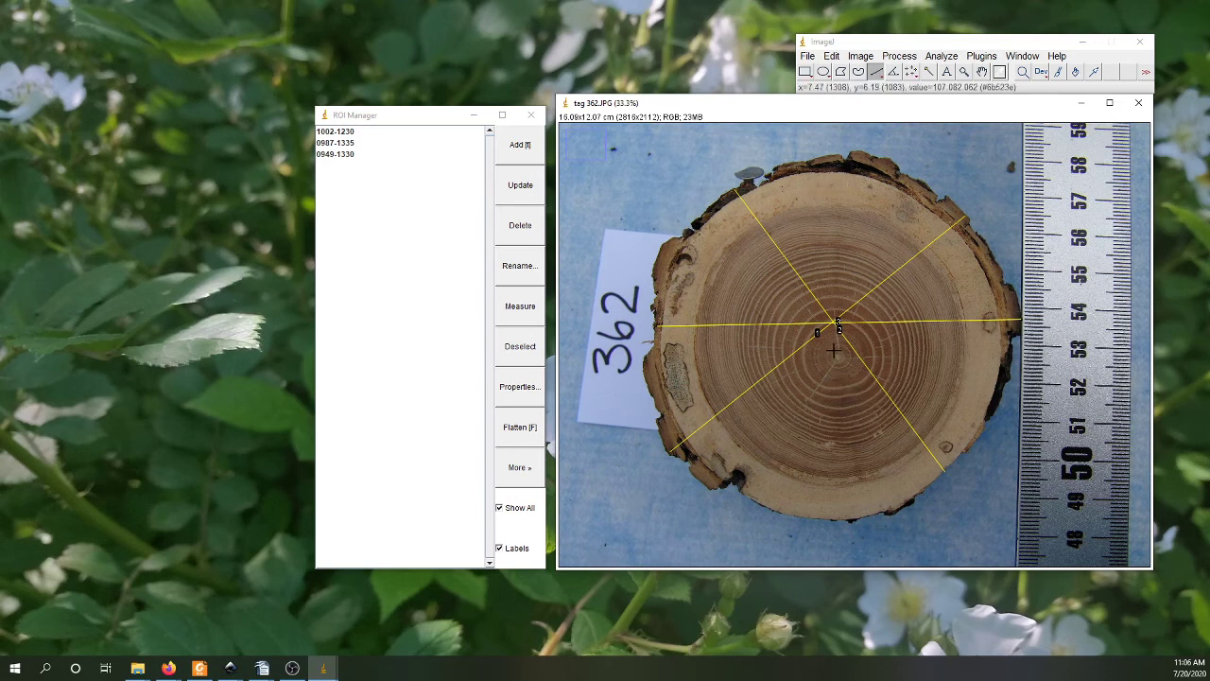
pyautogui.click(840, 153)
pyautogui.moveTo(840, 153); pyautogui.dragTo(832, 519)
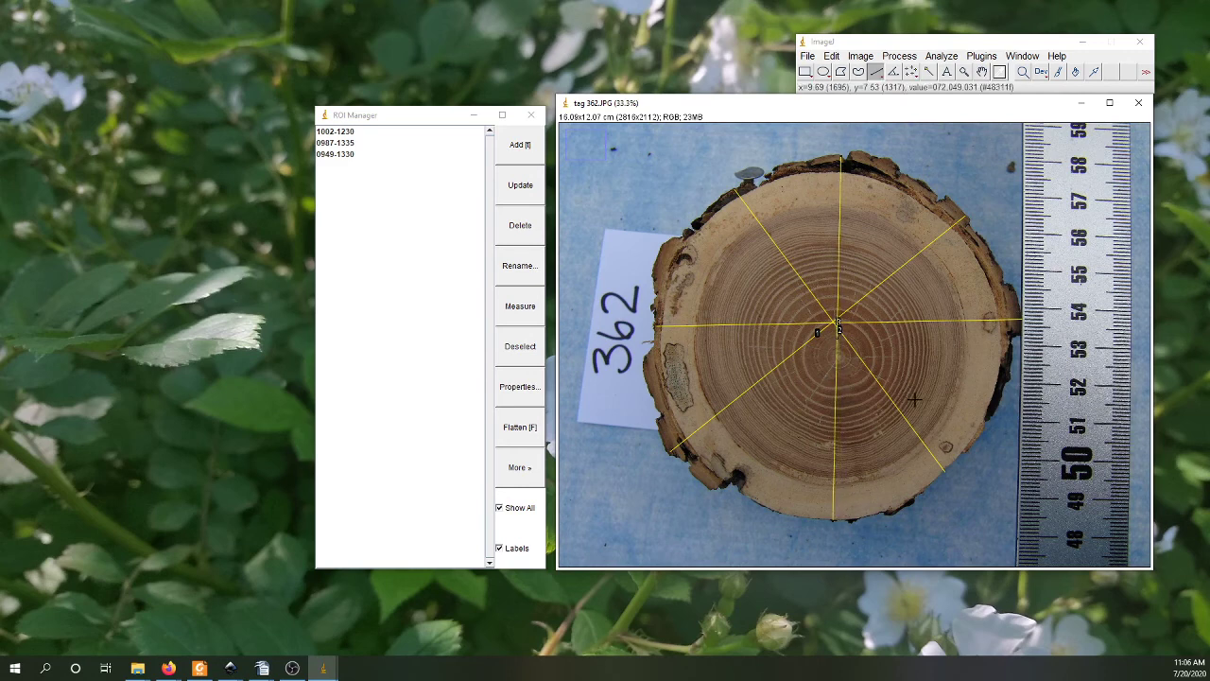
pyautogui.click(520, 145)
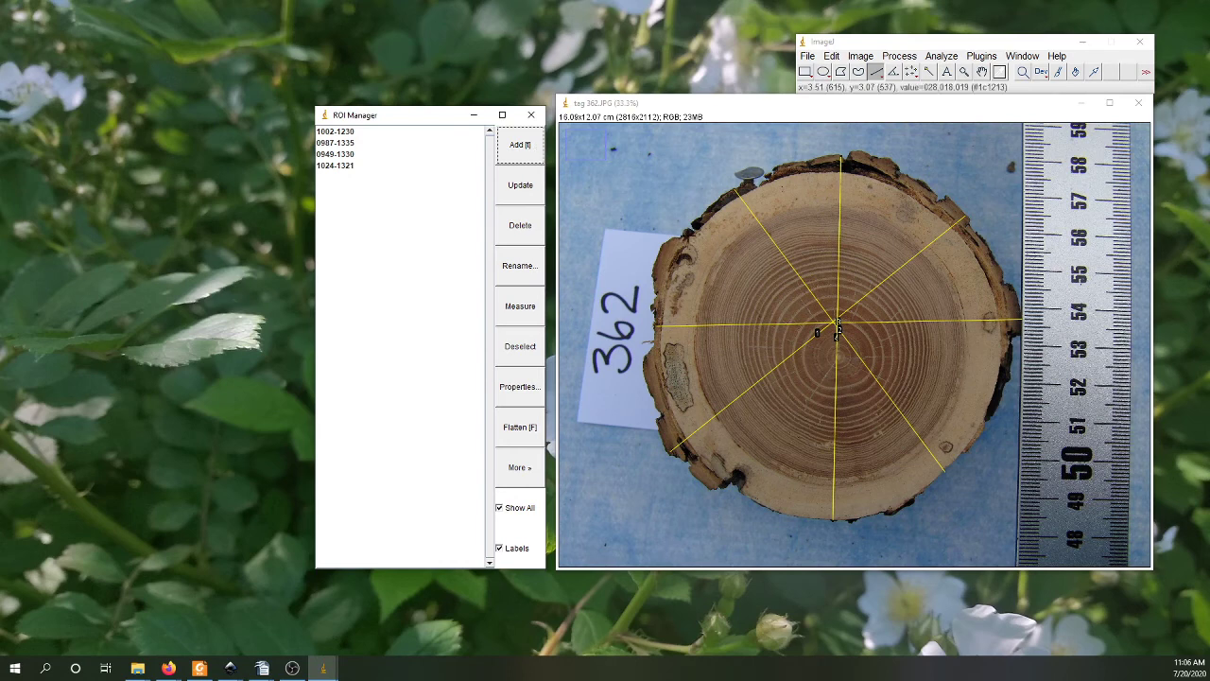
# Step: Measure all four diameter lines together from the ROI Manager and start saving the results table to a file
pyautogui.click(515, 313)
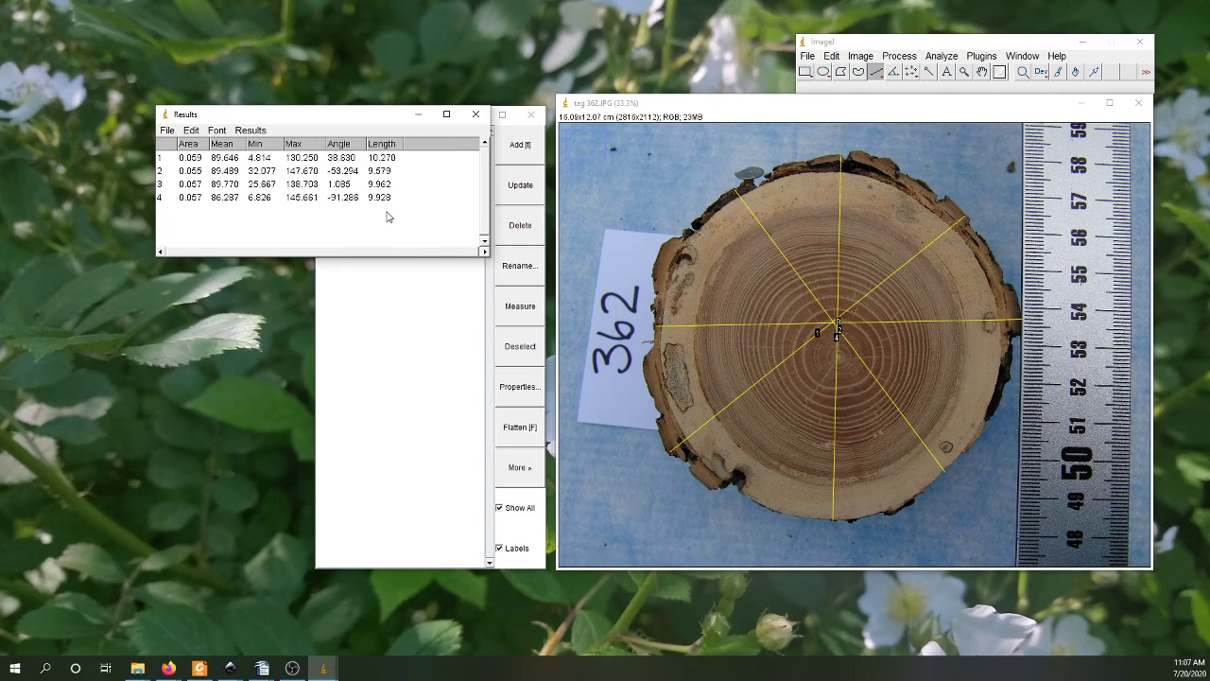
pyautogui.click(167, 131)
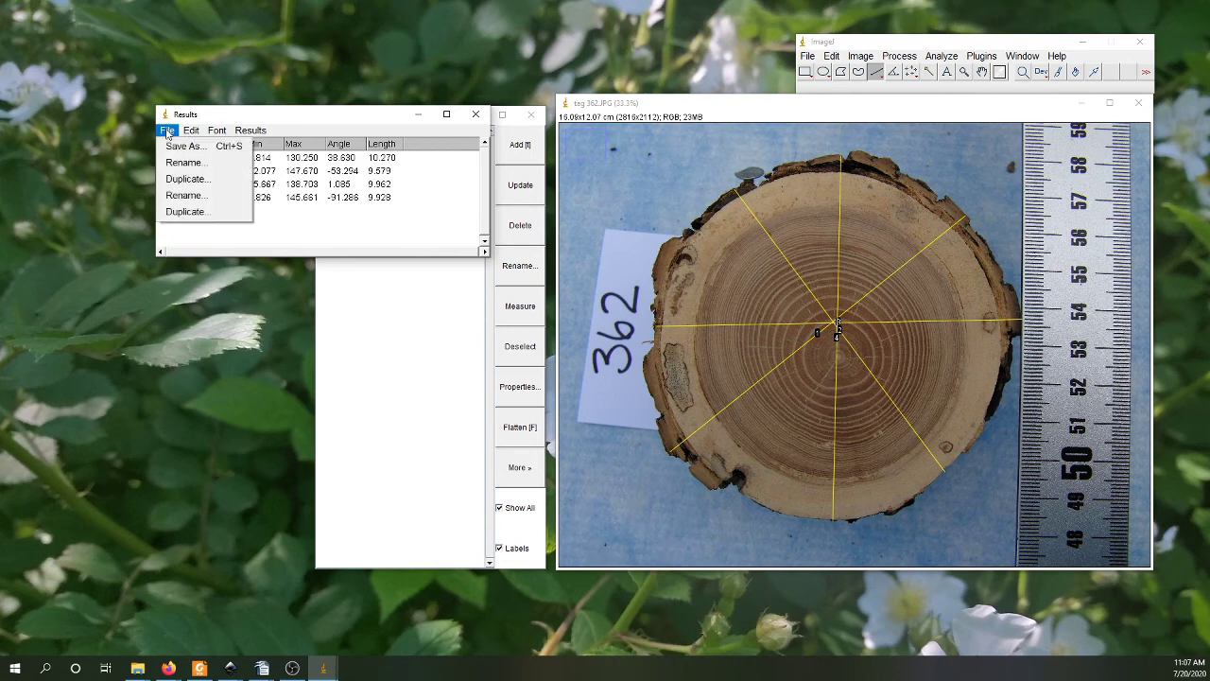
pyautogui.click(172, 148)
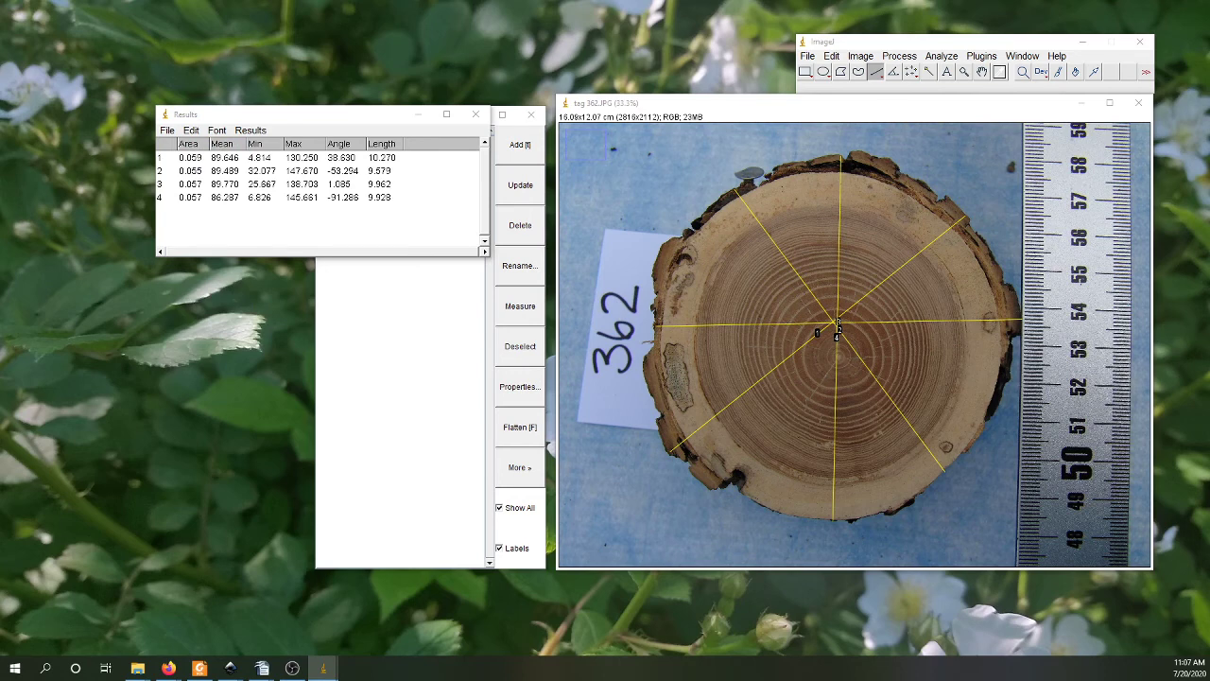
# Step: Copy the four measurements to the clipboard and close the results table without saving
pyautogui.click(191, 130)
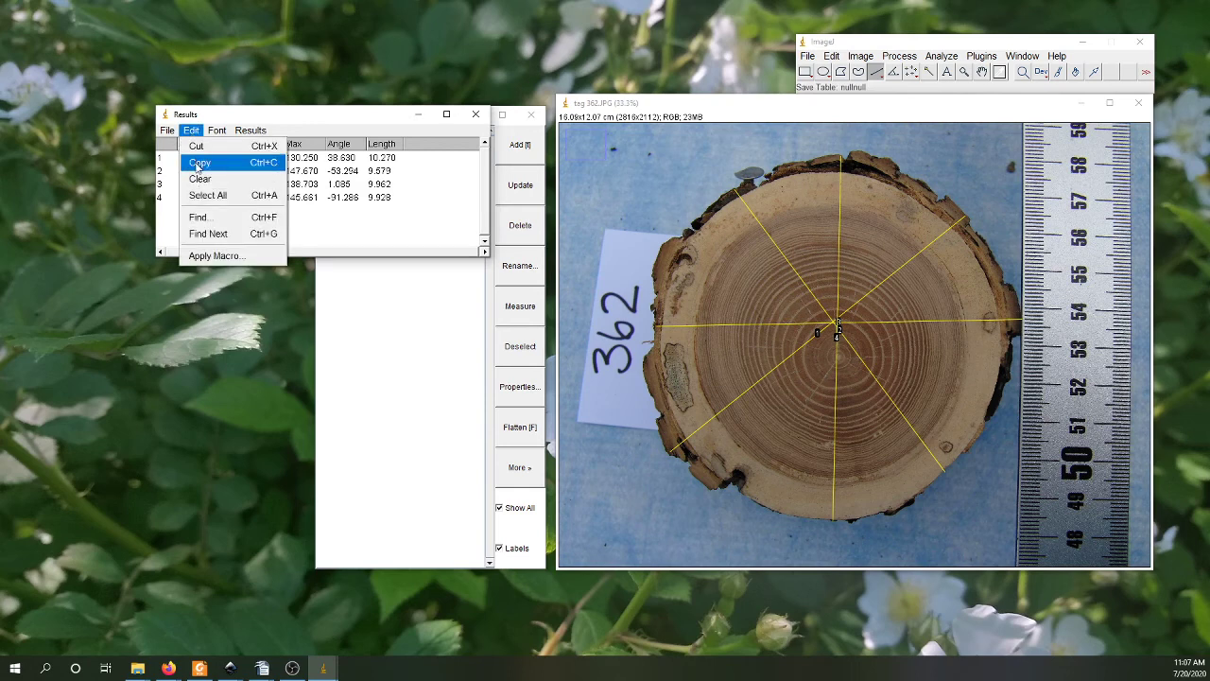
pyautogui.click(199, 164)
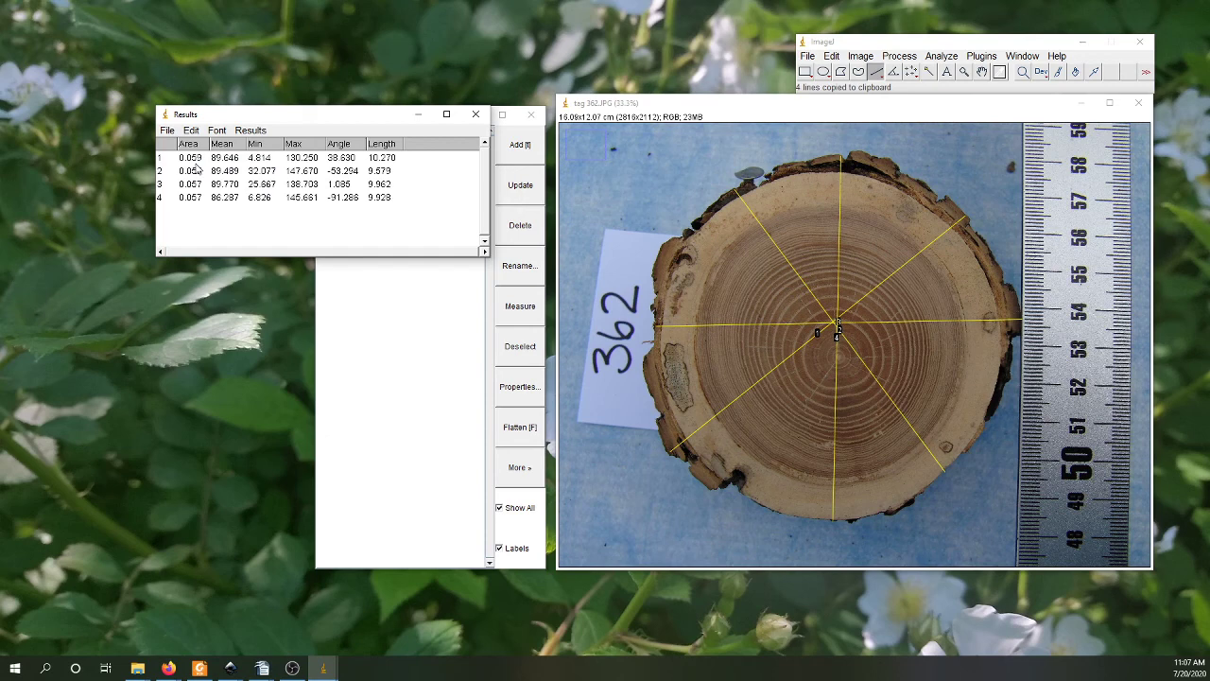
pyautogui.click(471, 117)
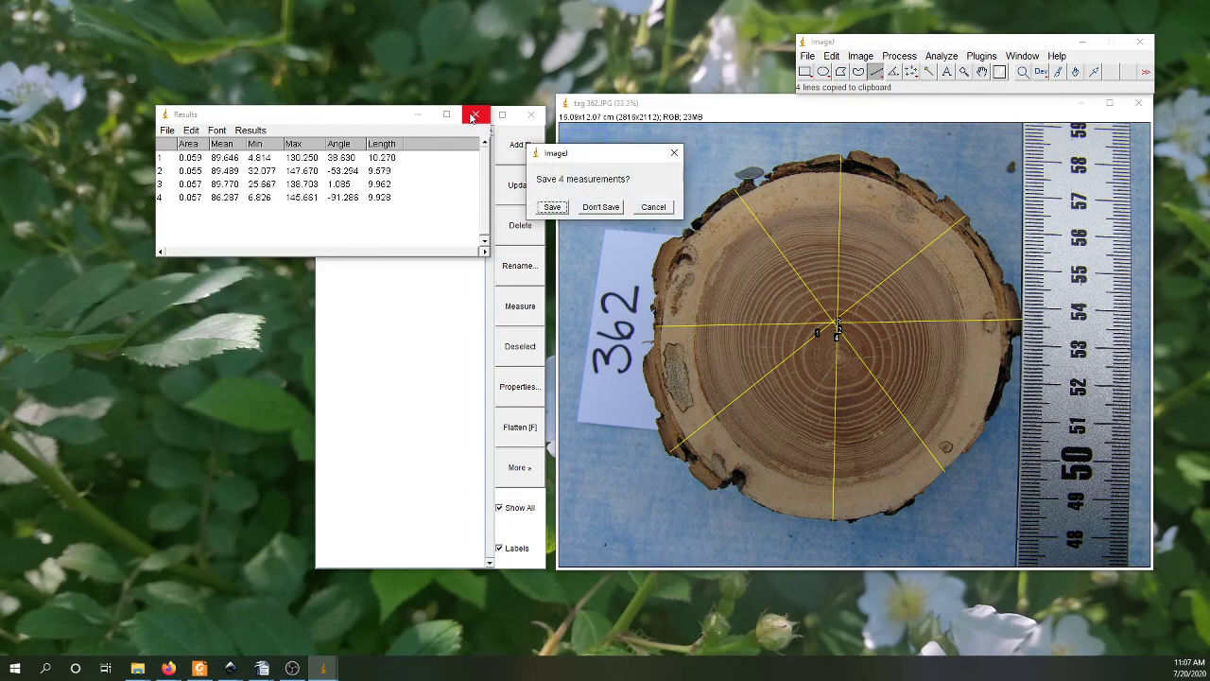
pyautogui.click(603, 207)
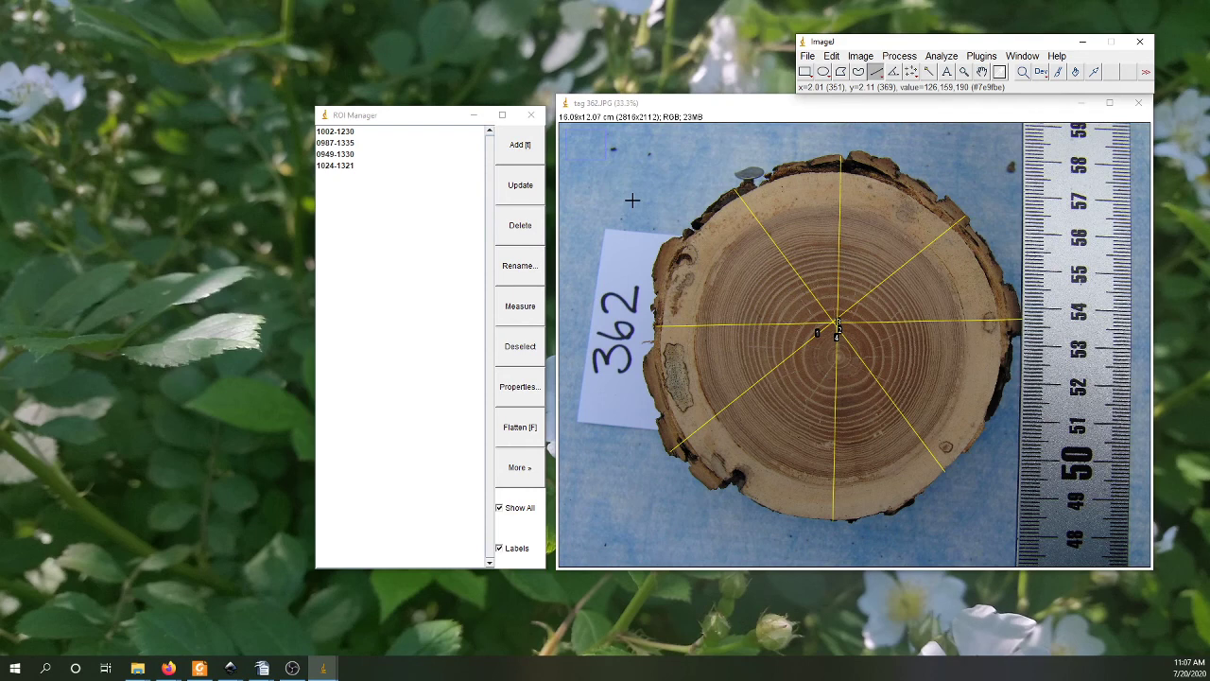